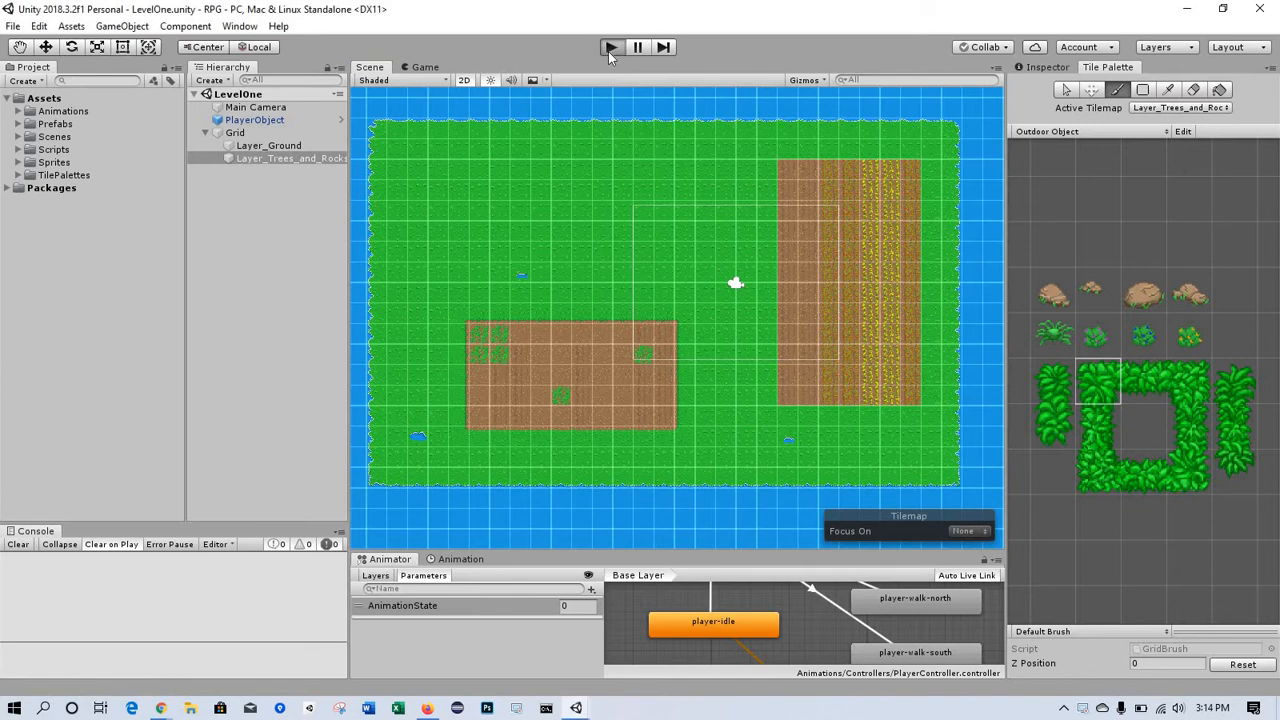
Run the level in Play mode, select PlayerObject to check whether the character is drawn, and stop the game.
left_click(610, 47)
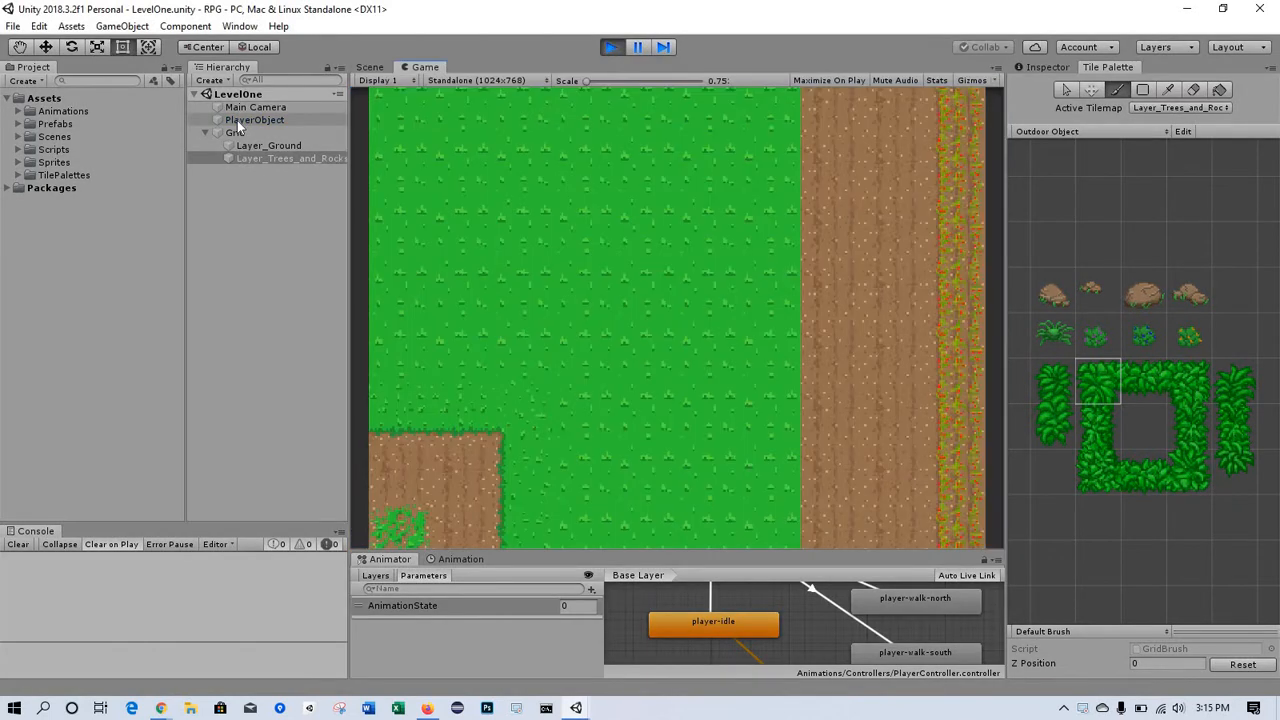
left_click(250, 119)
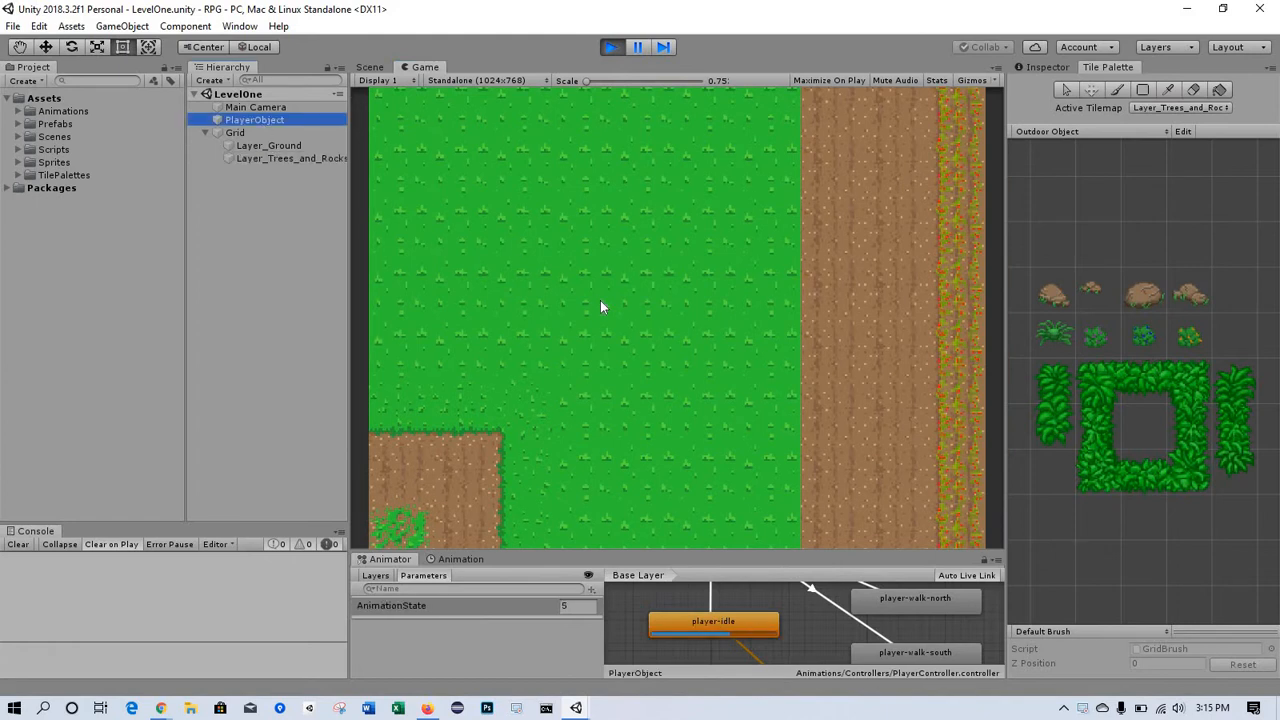
left_click(612, 47)
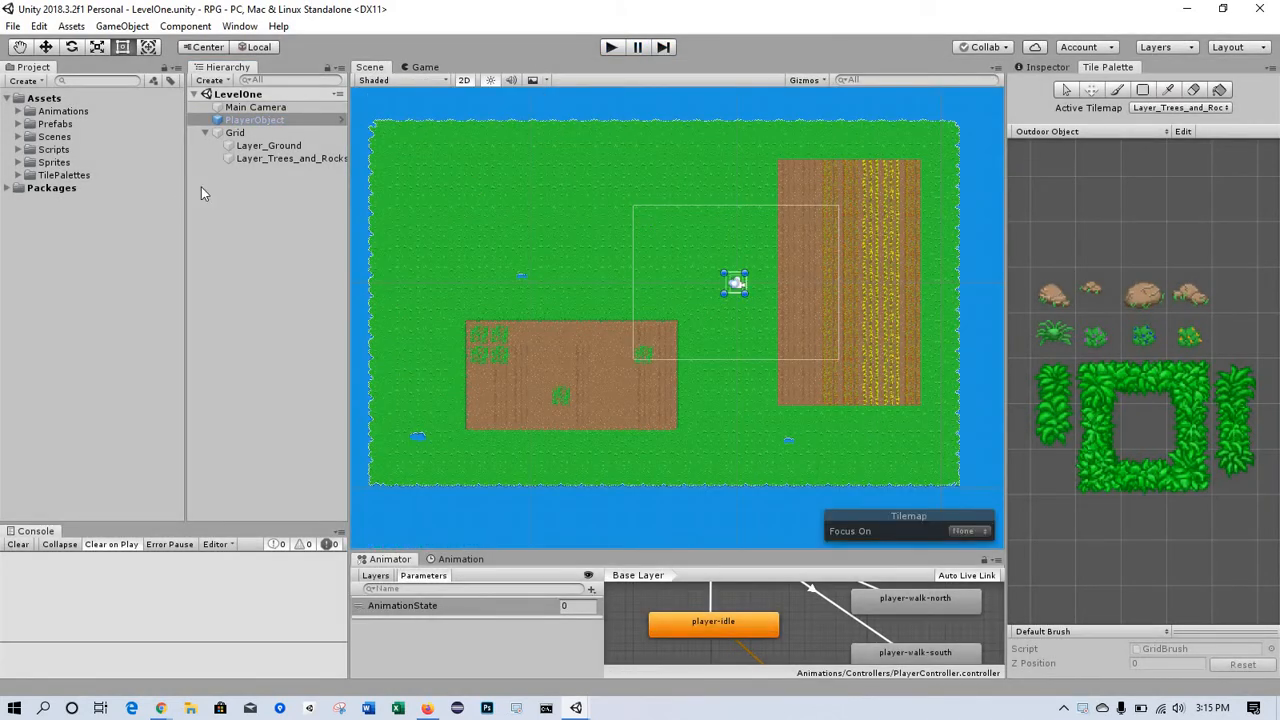
Open the sorting layer list from Layer_Ground's Tilemap Renderer and move Characters below Ground and Objects.
left_click(250, 120)
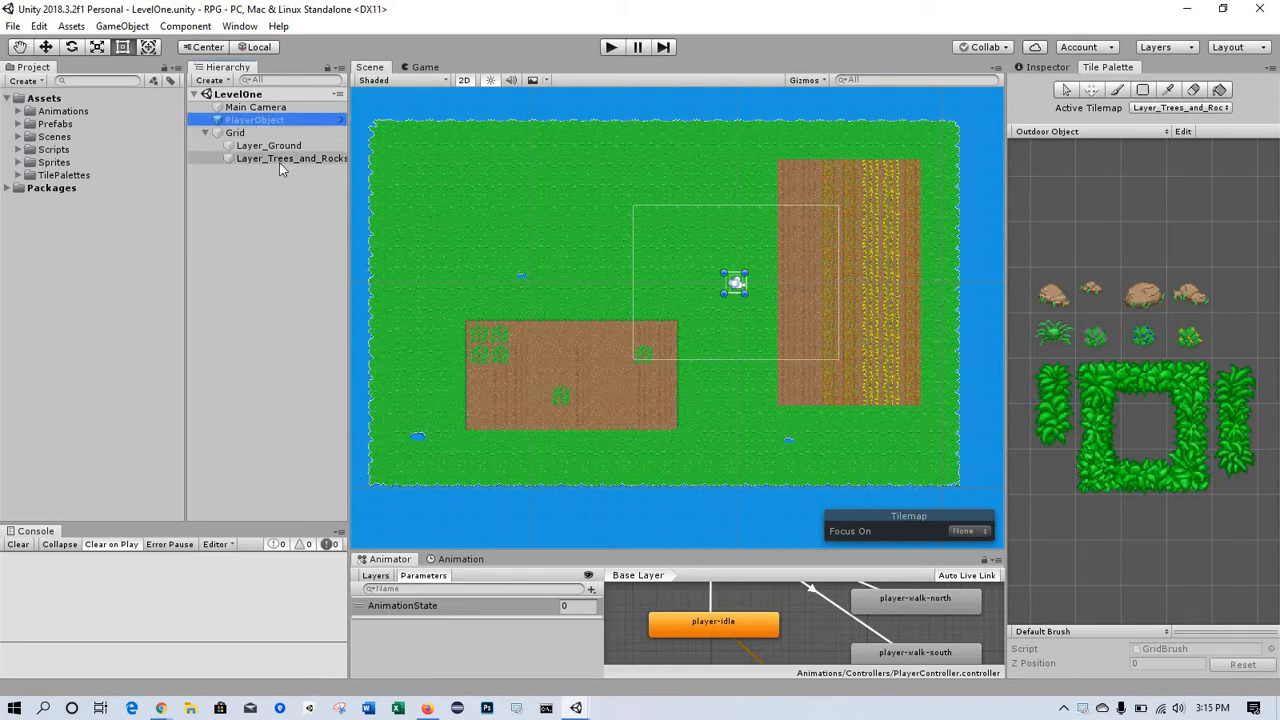
left_click(270, 148)
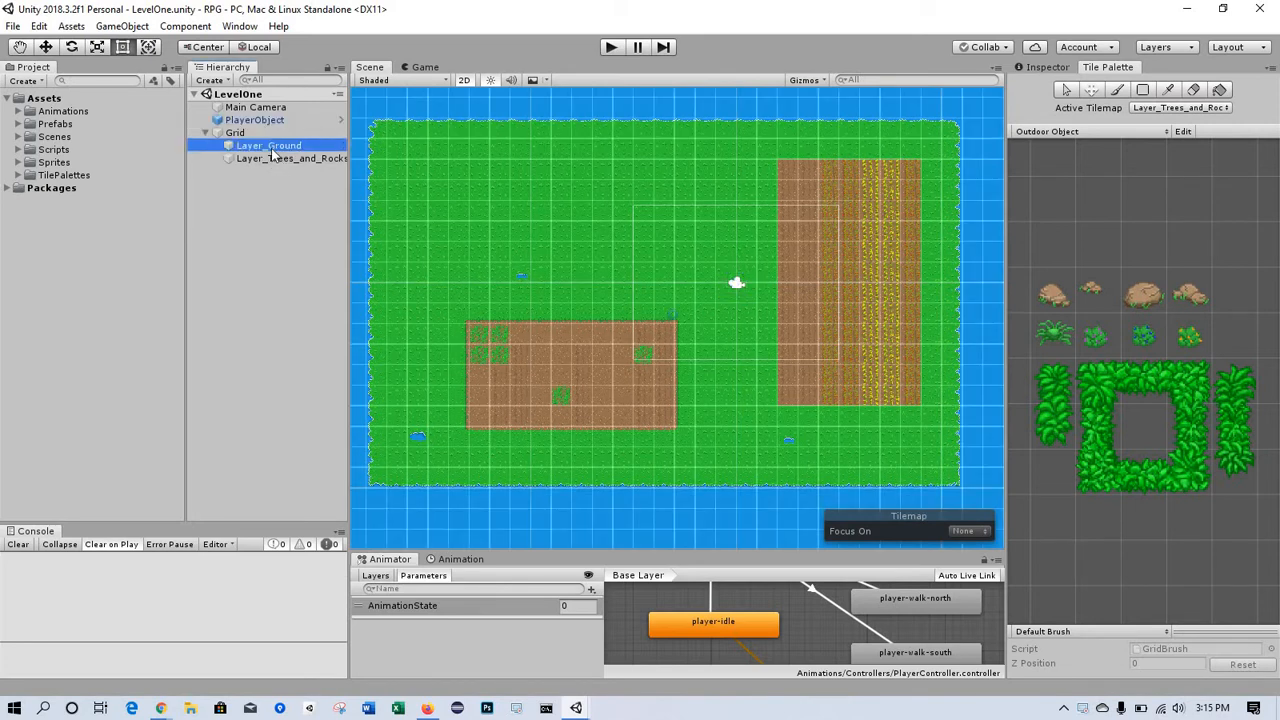
left_click(1045, 68)
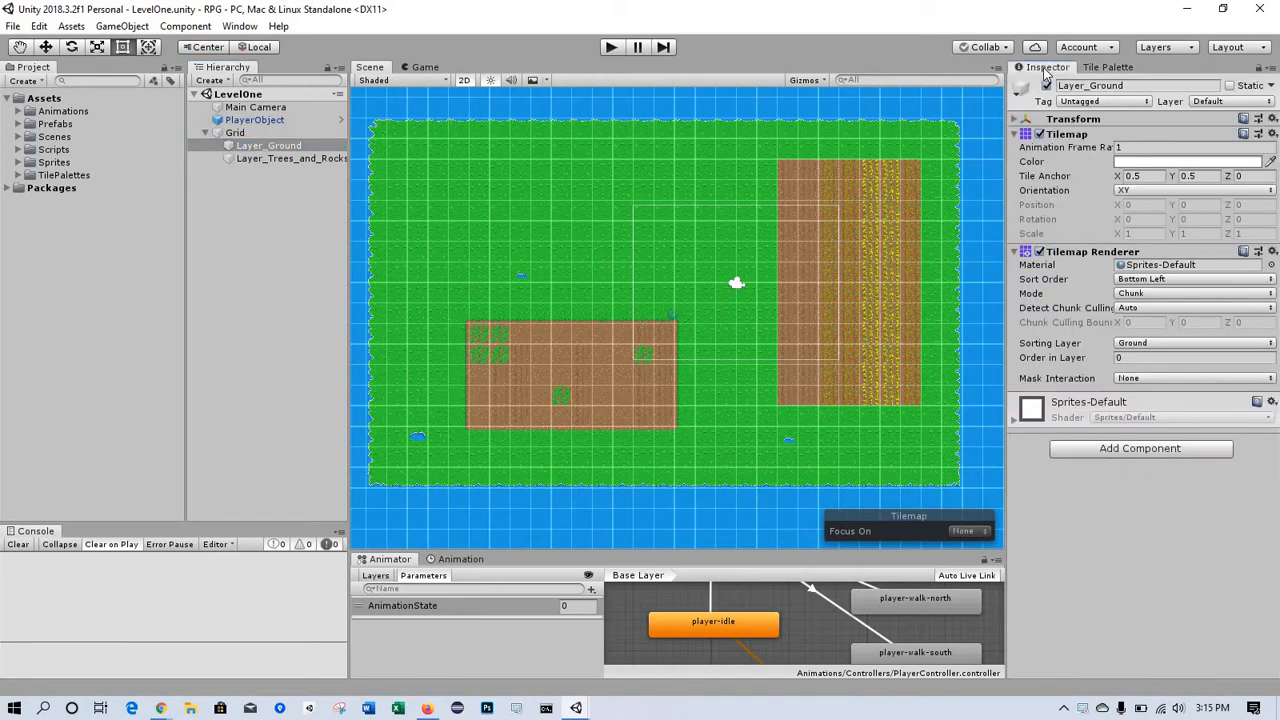
left_click(1230, 280)
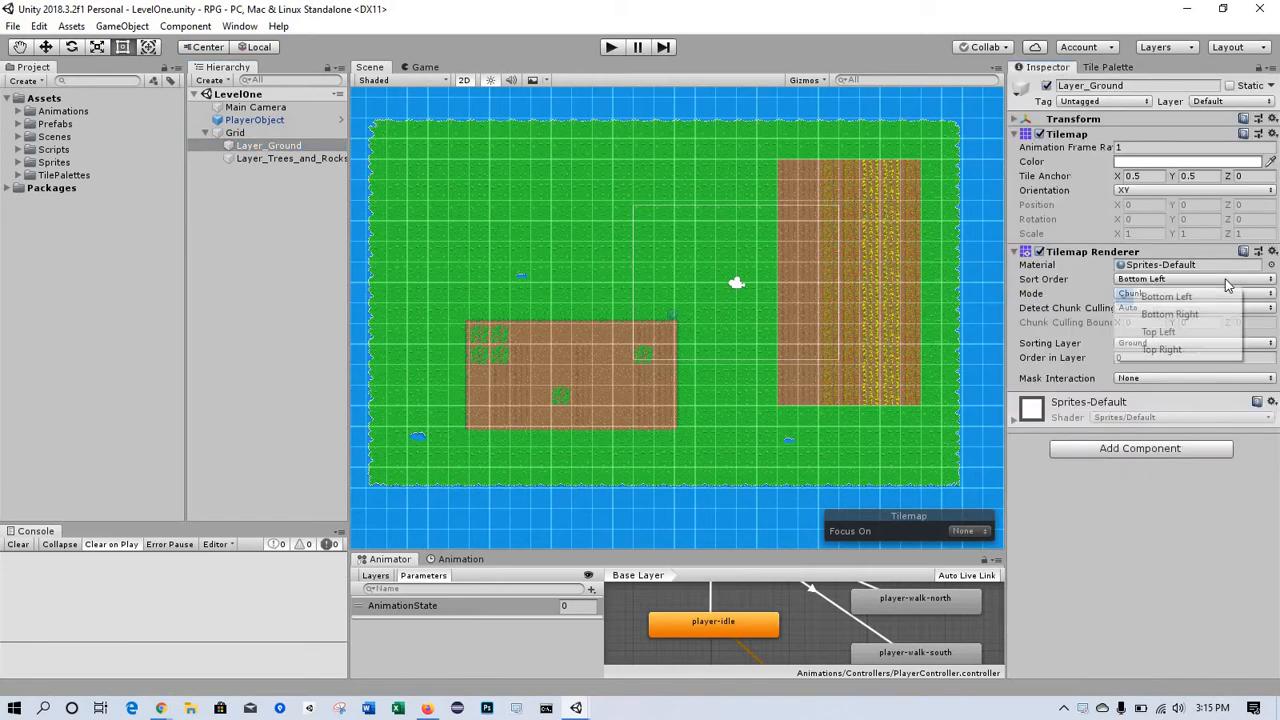
left_click(1073, 366)
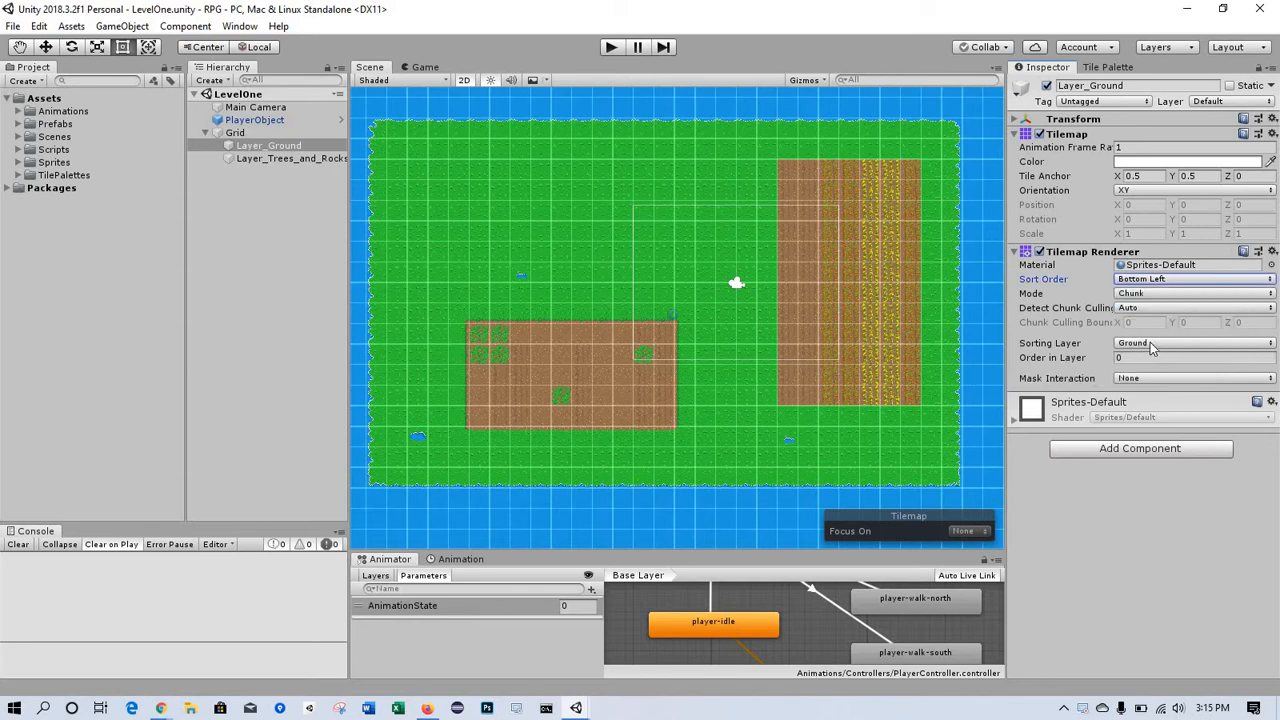
left_click(1151, 344)
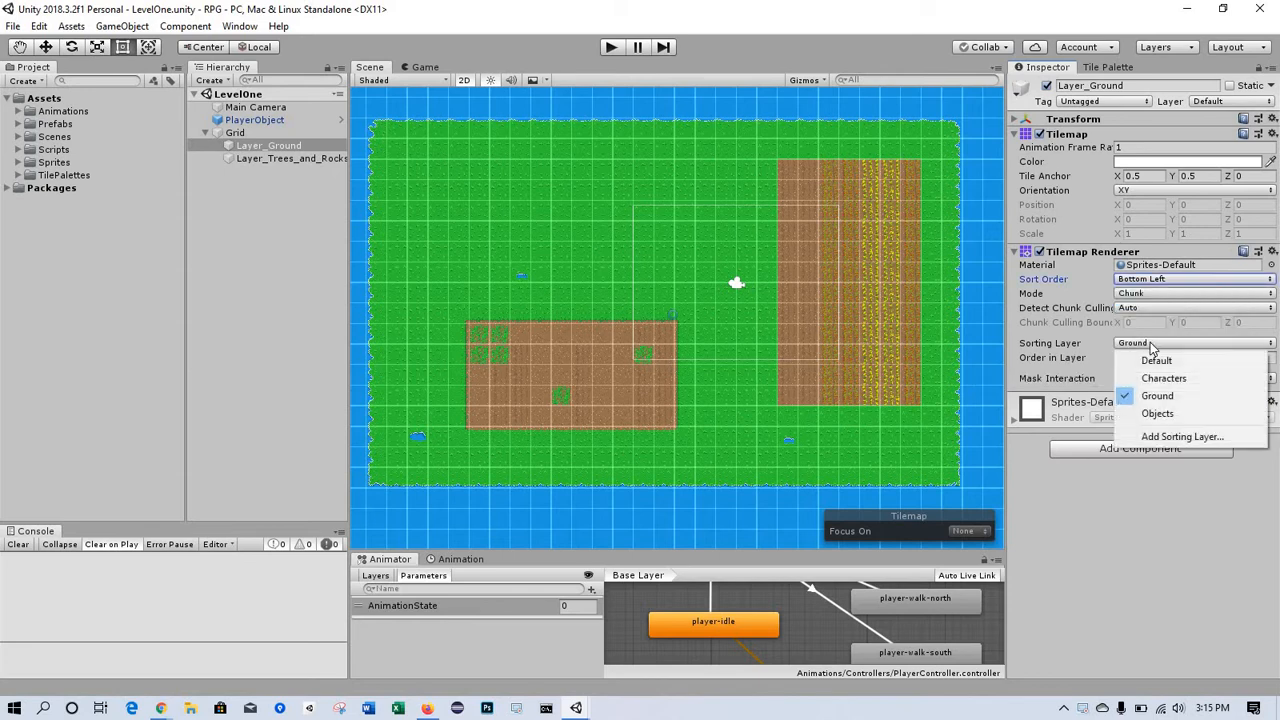
left_click(1182, 437)
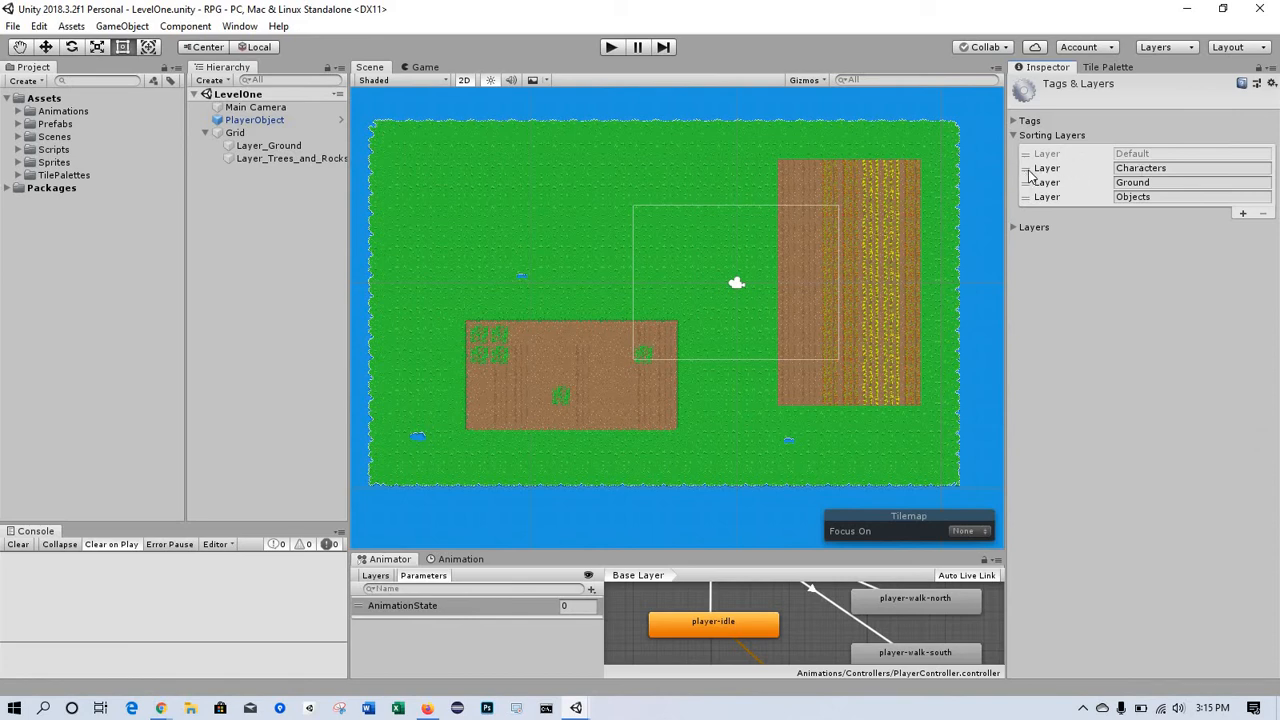
left_click_drag(1030, 175, 1030, 201)
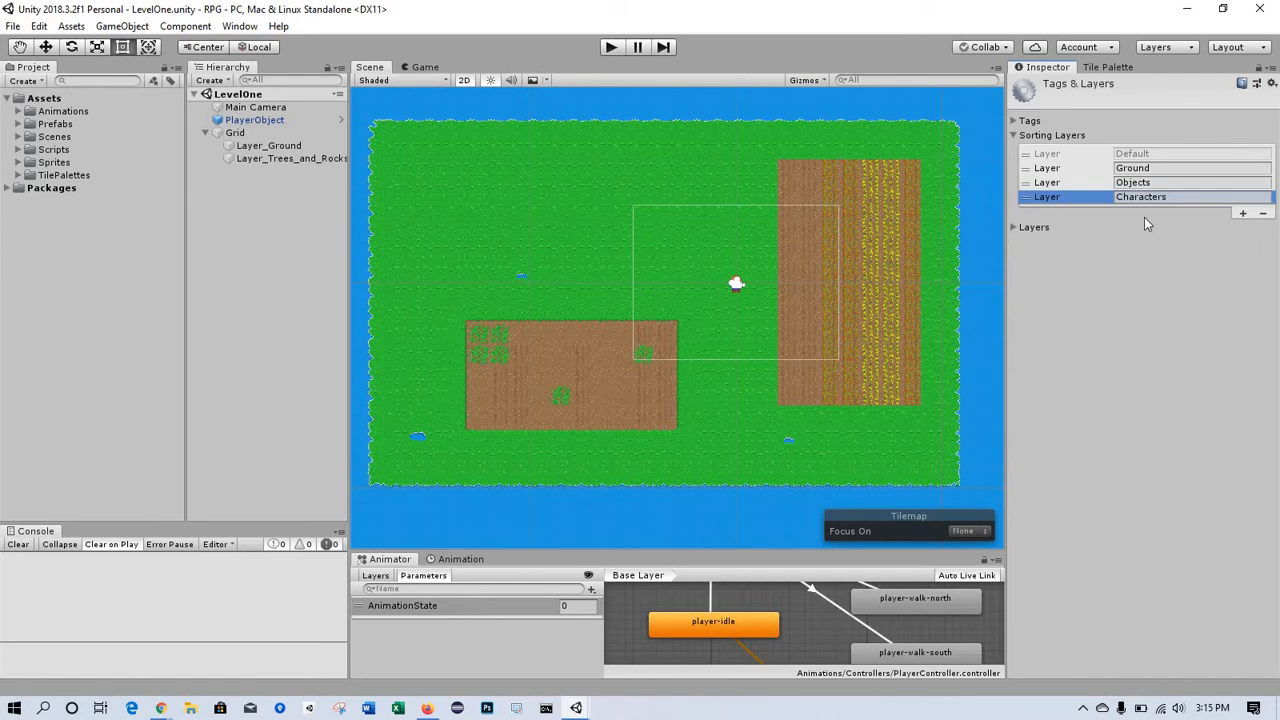
Play-test the new sorting order by walking the character around the grass in all four directions, and stop the game.
left_click(611, 47)
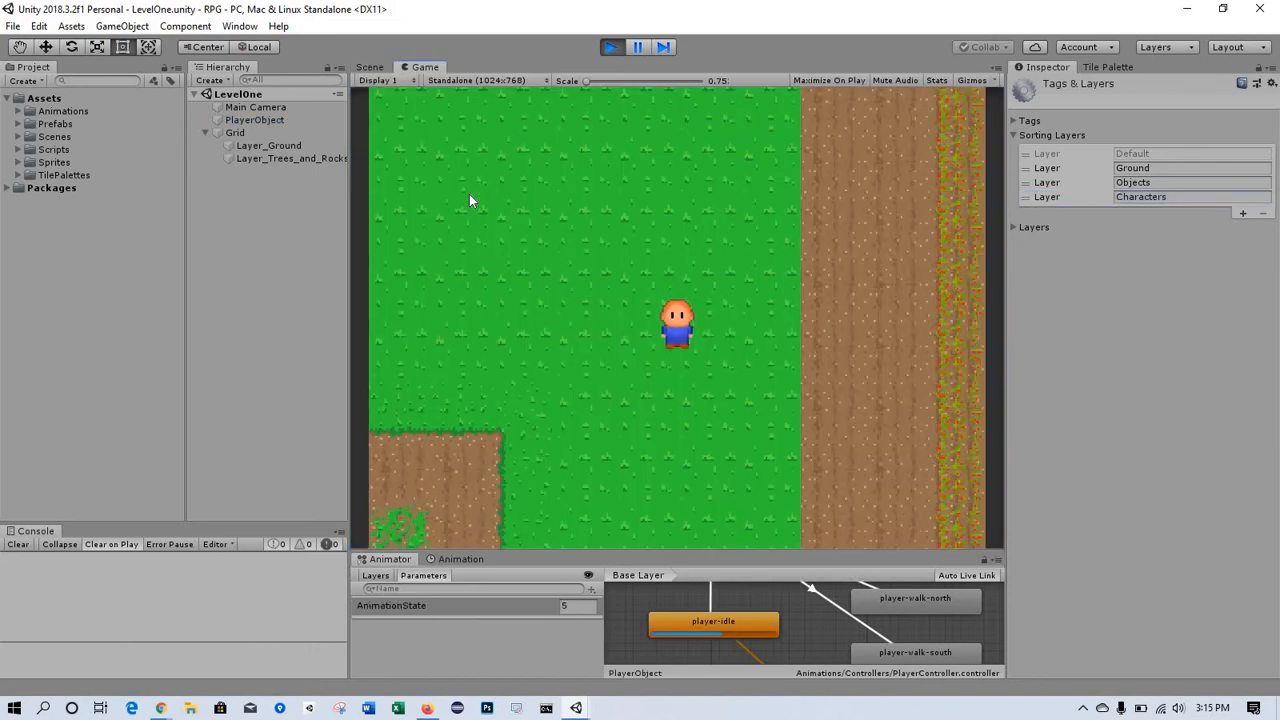
key("Up")
key("Left")
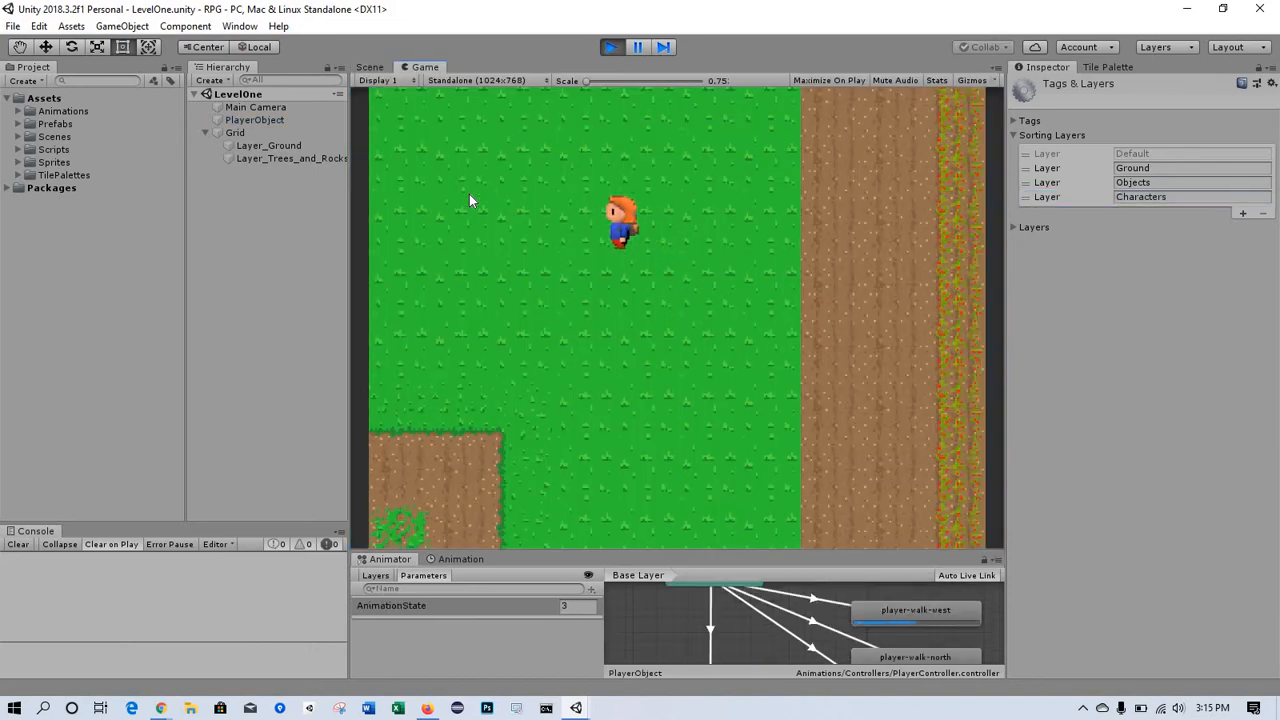
key("Down")
key("Right")
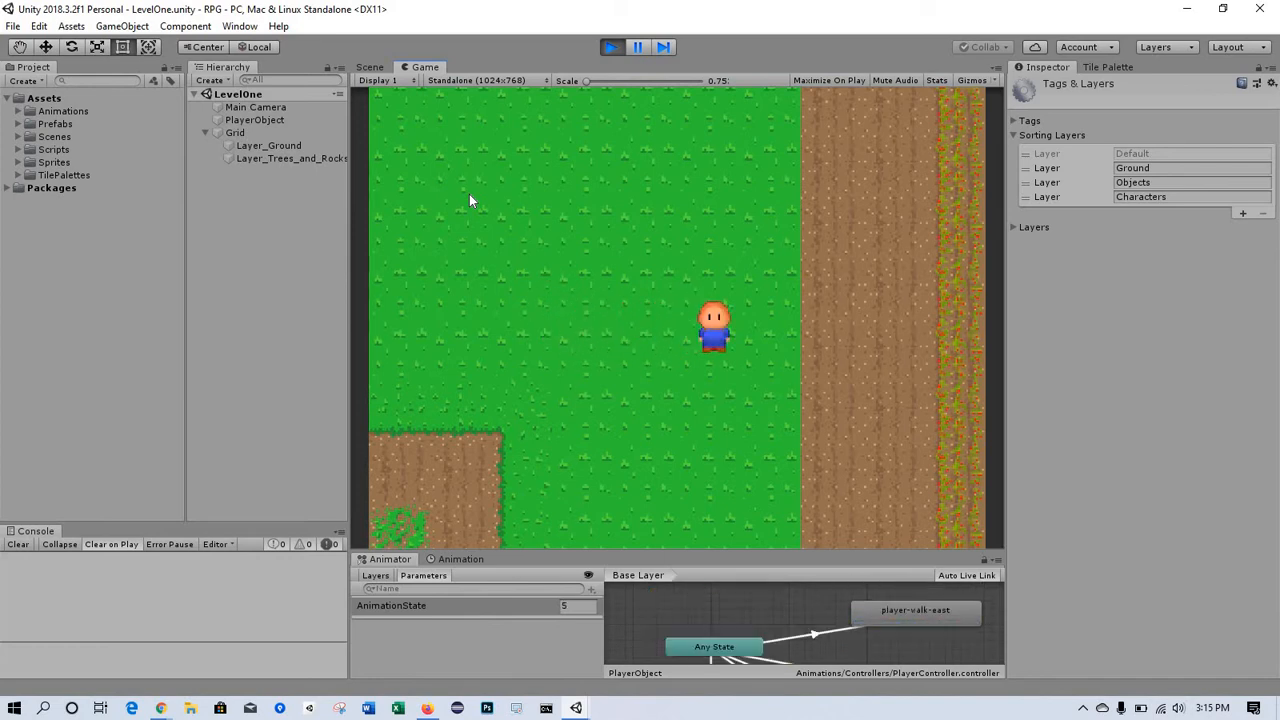
key("Down")
key("Left")
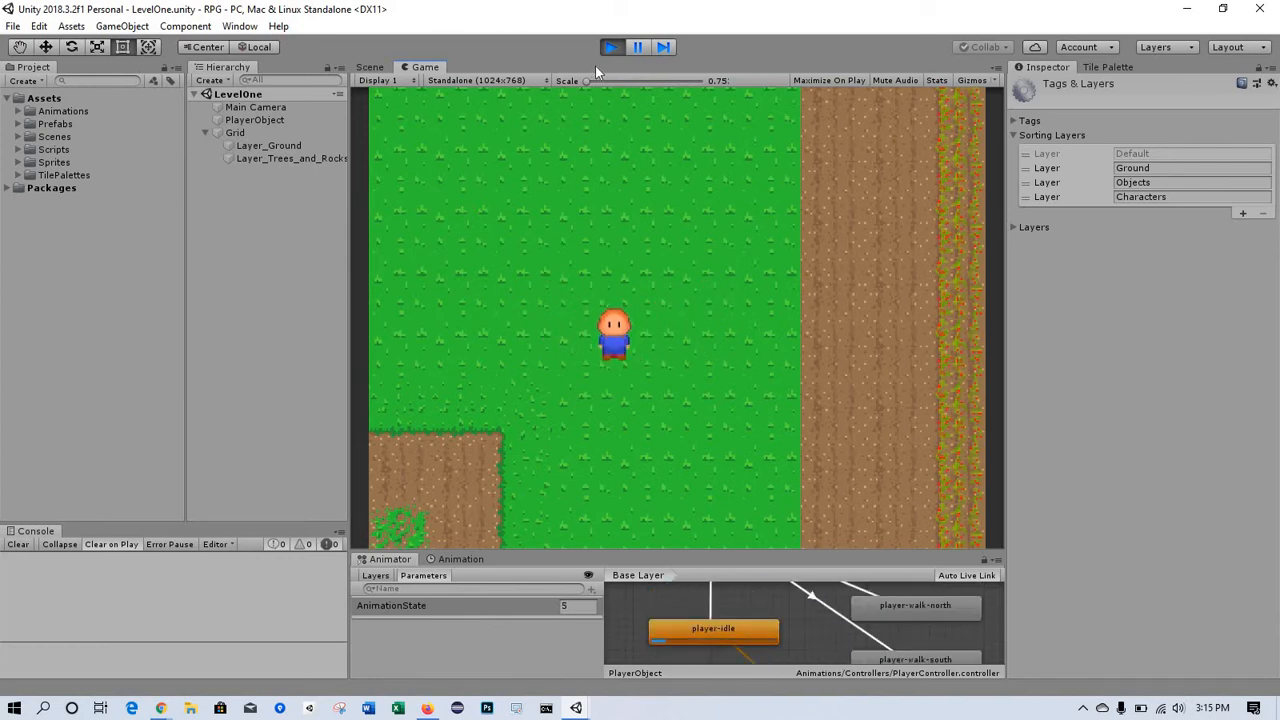
left_click(610, 47)
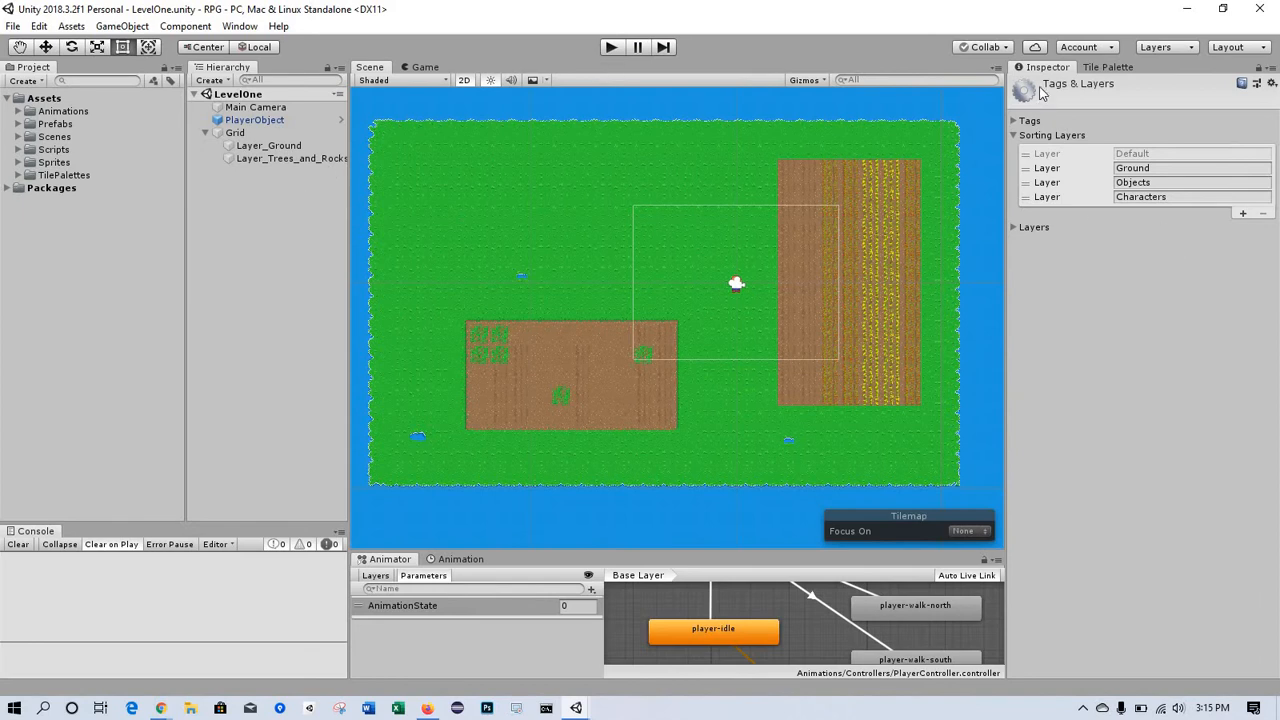
Paint one spiky green plant from the Outdoor Object palette onto Layer_Trees_and_Rocks, in the grass up and left of the player.
left_click(282, 158)
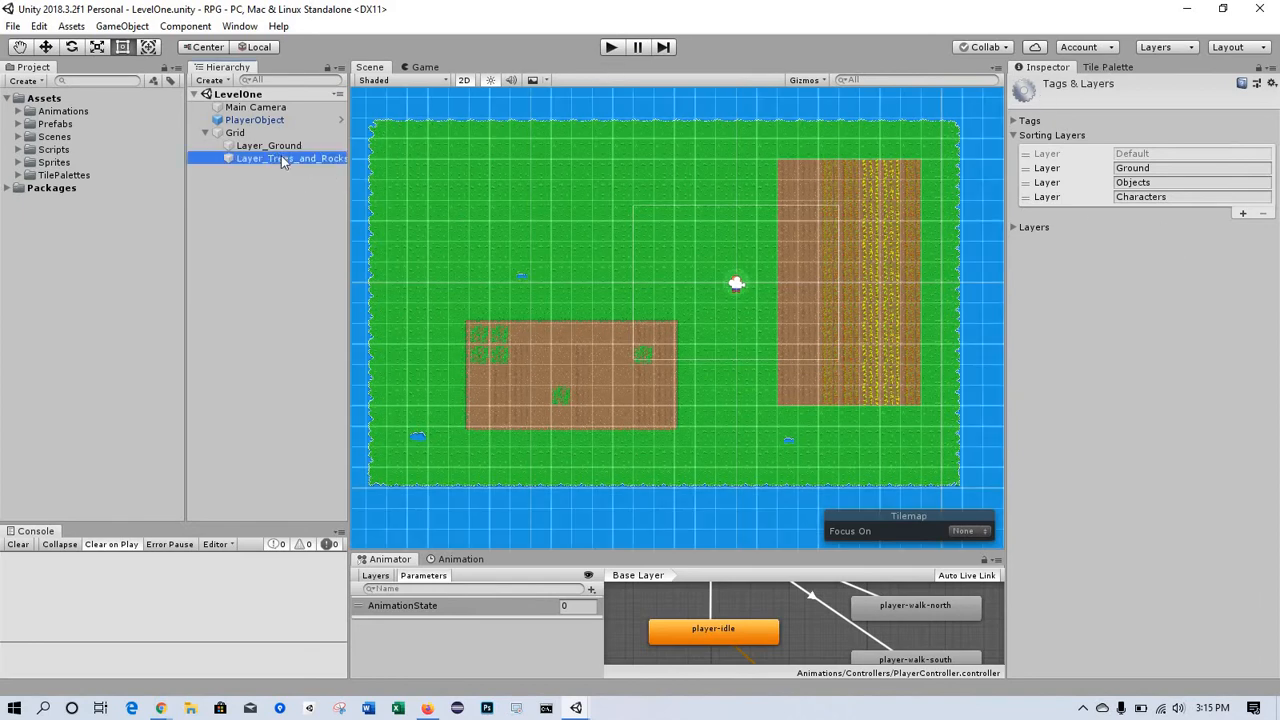
left_click(1116, 64)
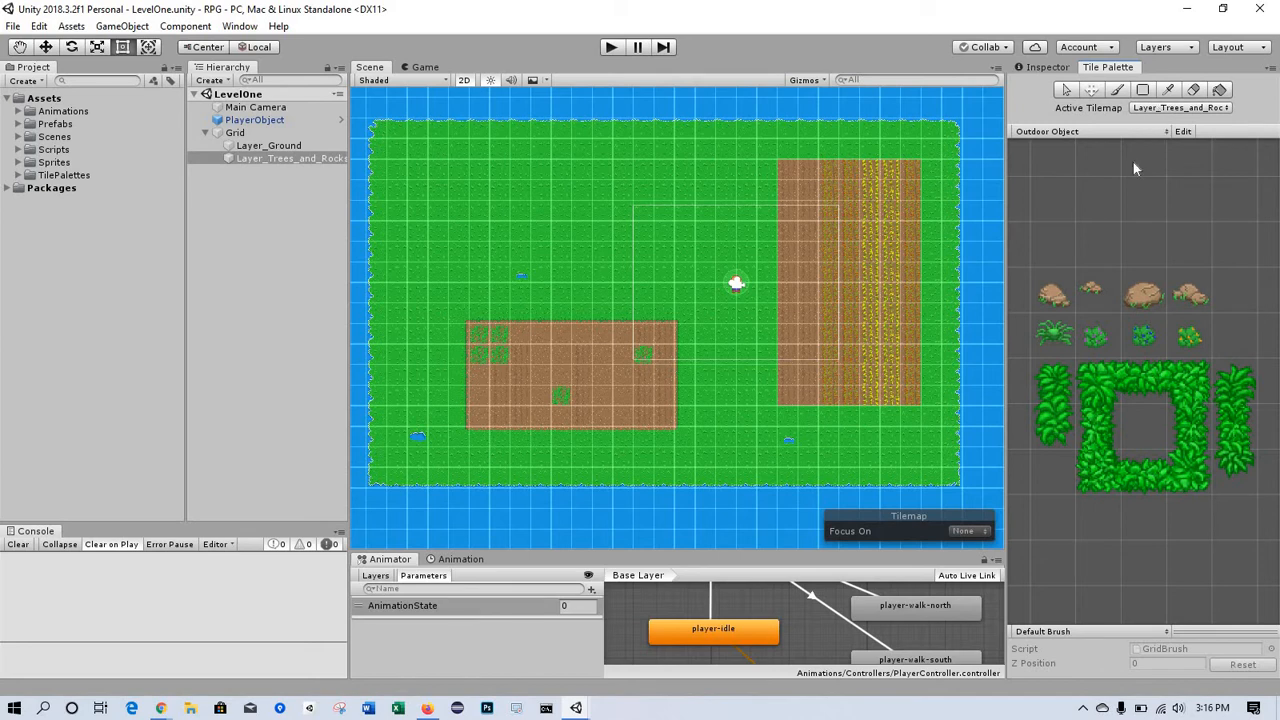
left_click(1052, 335)
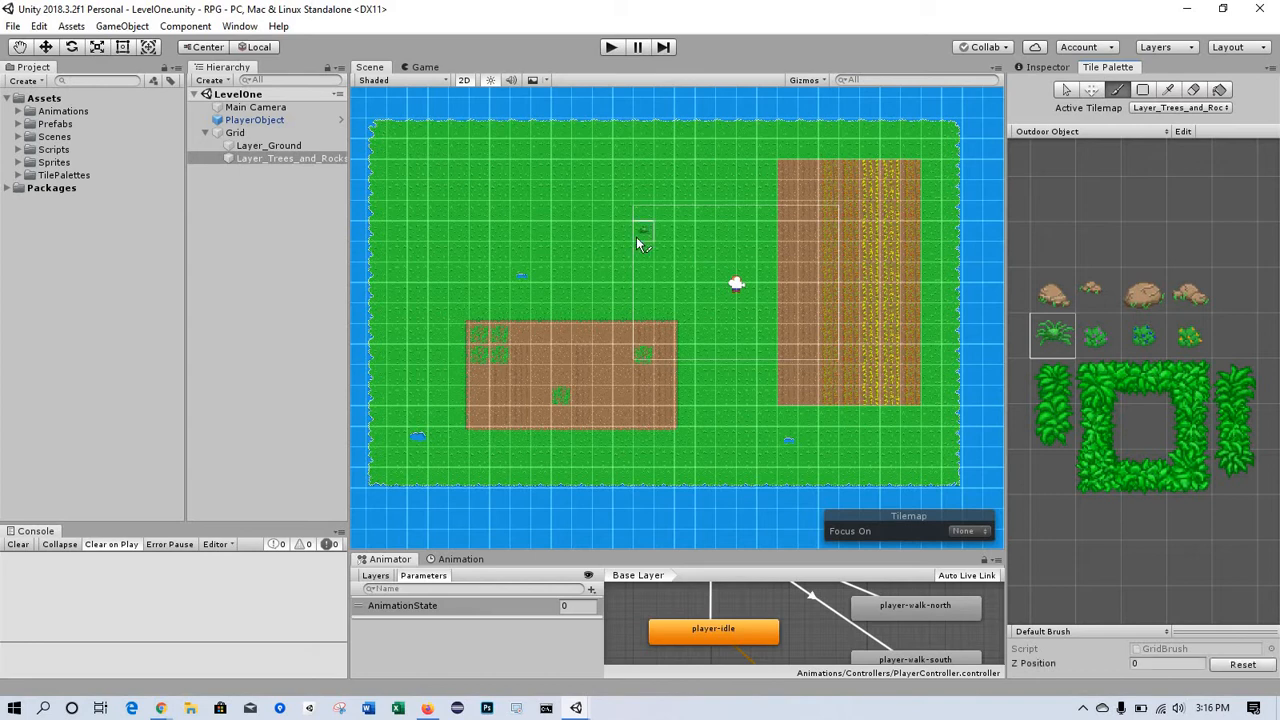
left_click(661, 246)
Switch to Kindle Cloud Reader in Firefox to view the book's example map.
mouse_move(427, 708)
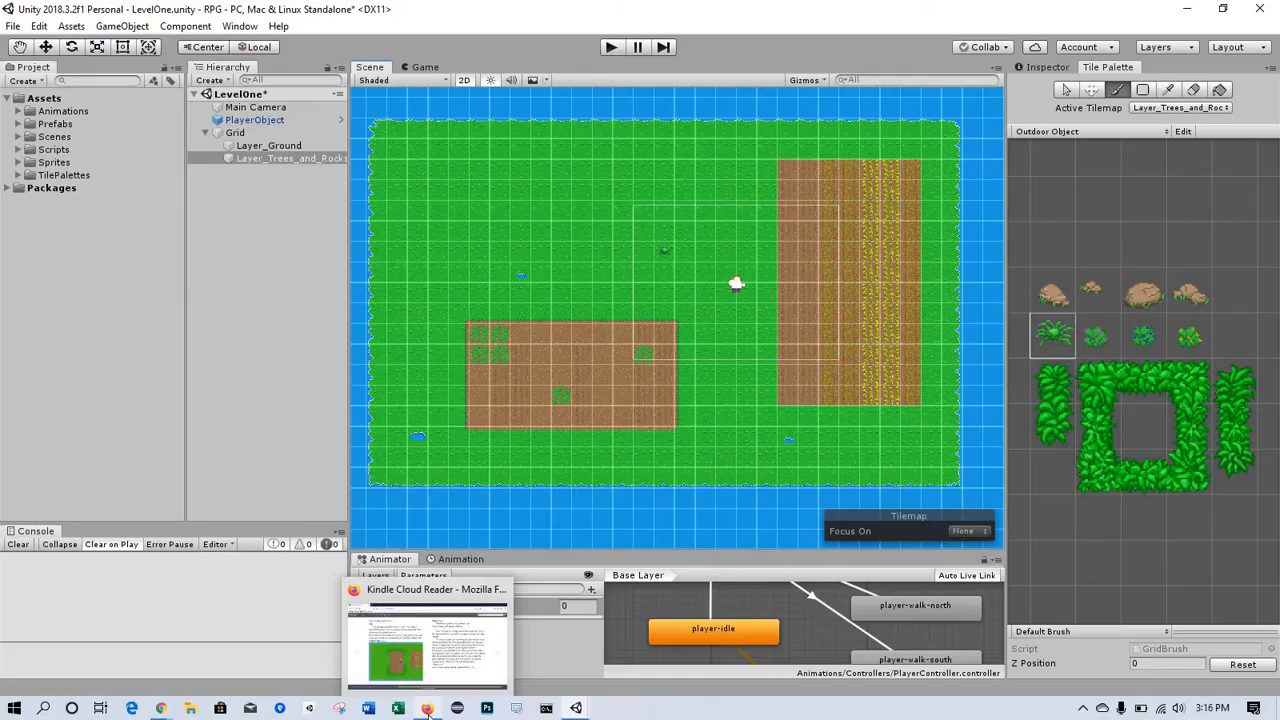
left_click(459, 640)
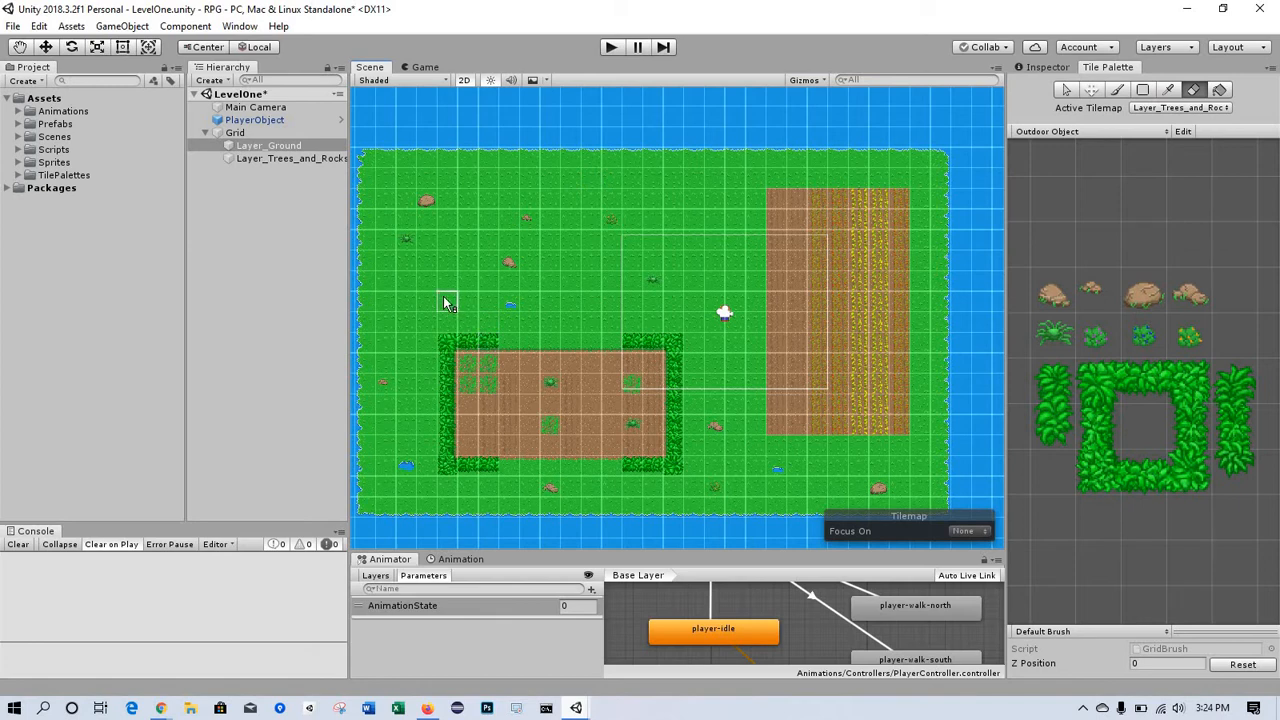
Play-test the decorated level, walking the character over the grass, near the spiky plant and onto the dirt field, and stop the game.
left_click(611, 47)
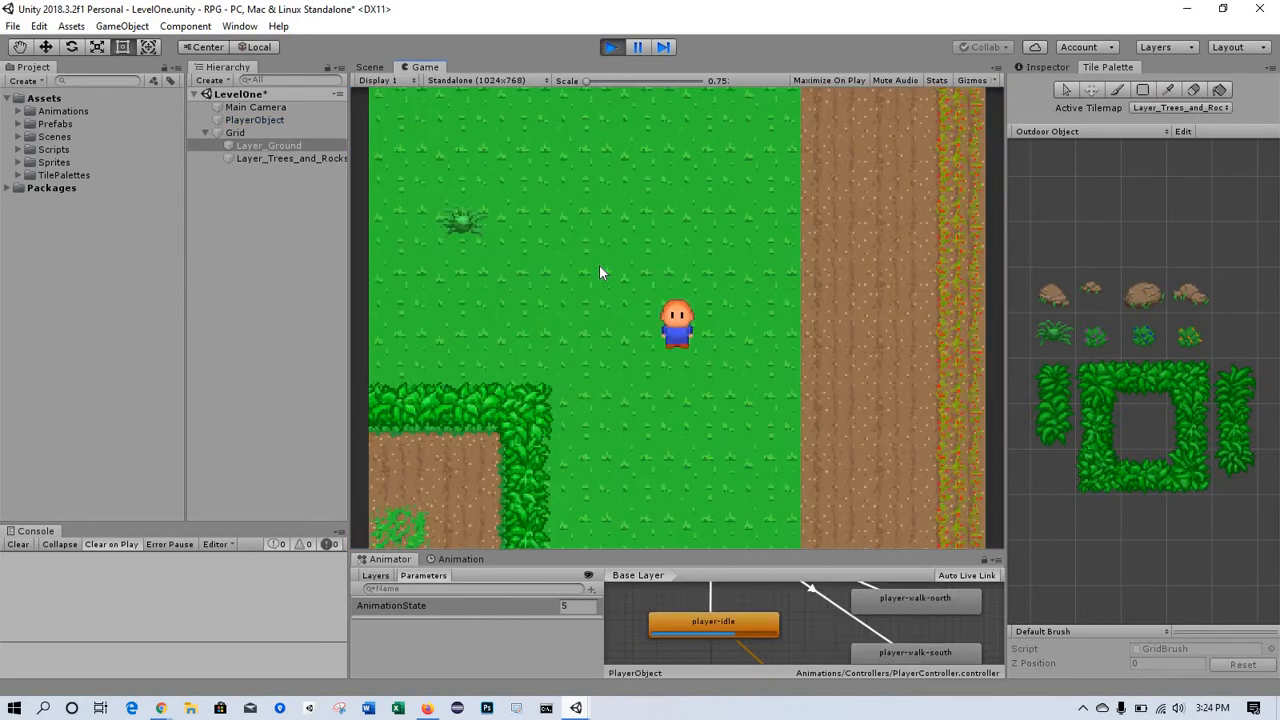
key("Up")
key("Left")
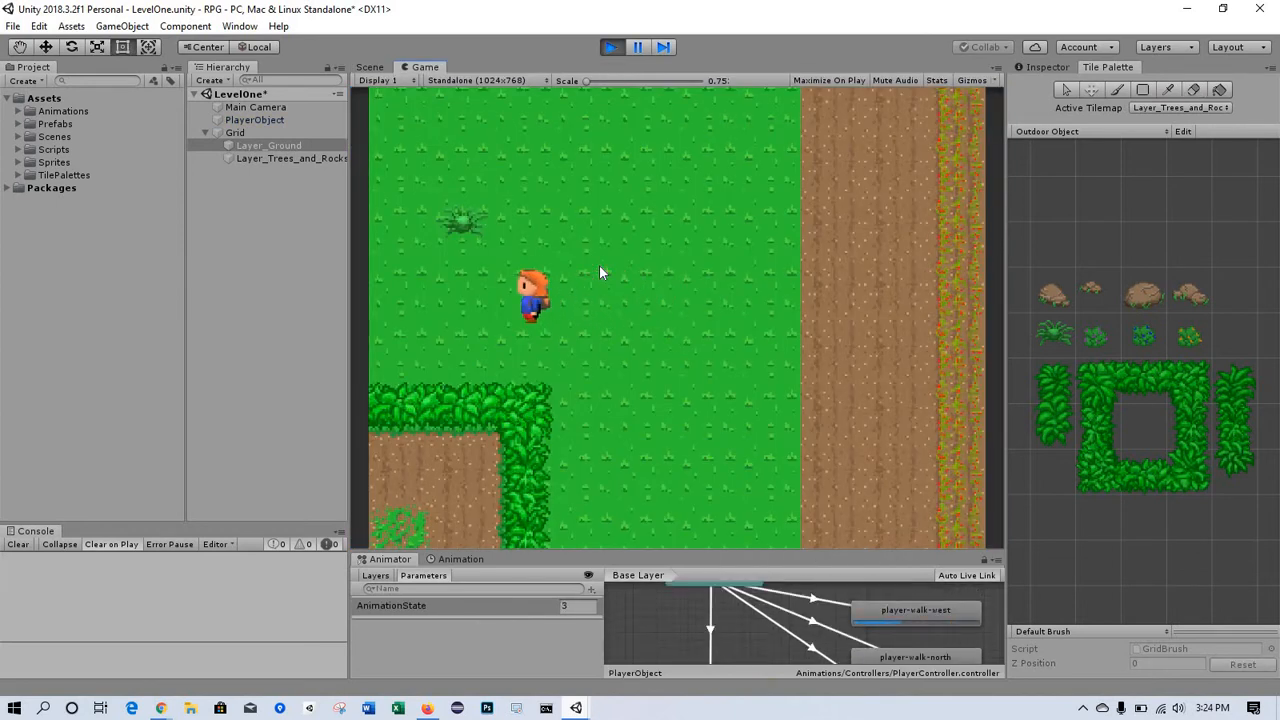
key("Left")
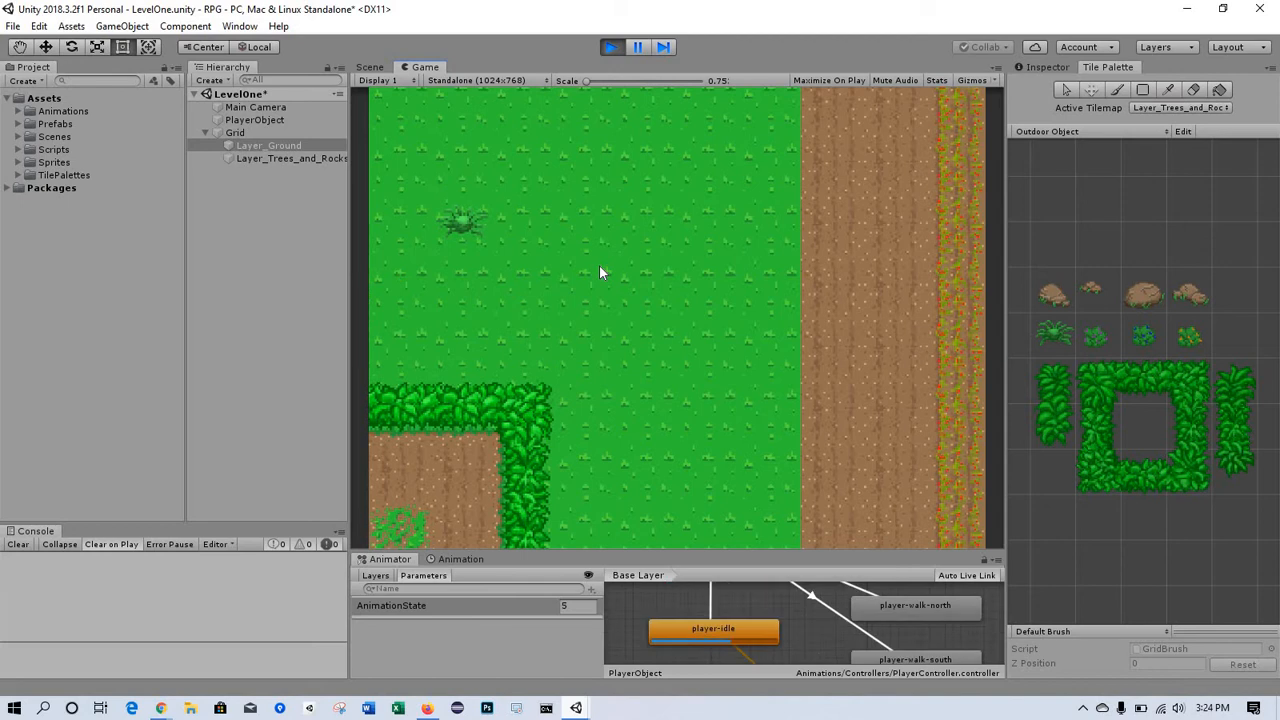
key("Right")
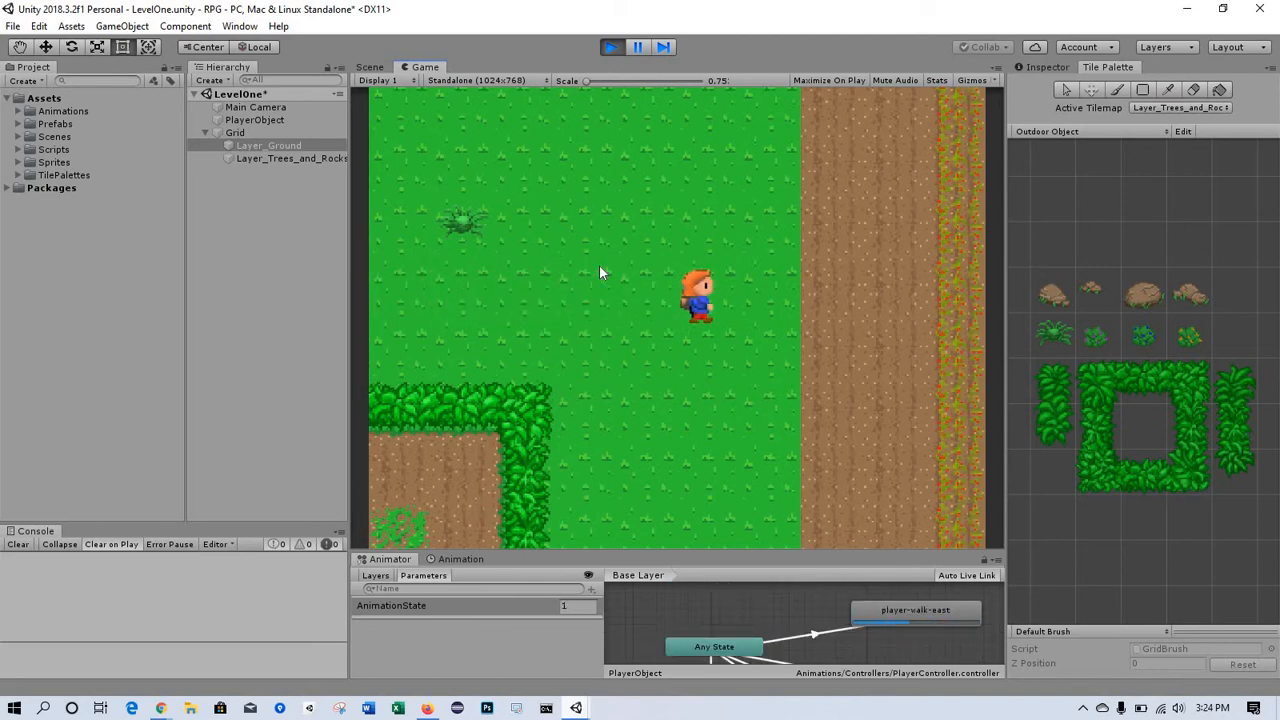
key("Down")
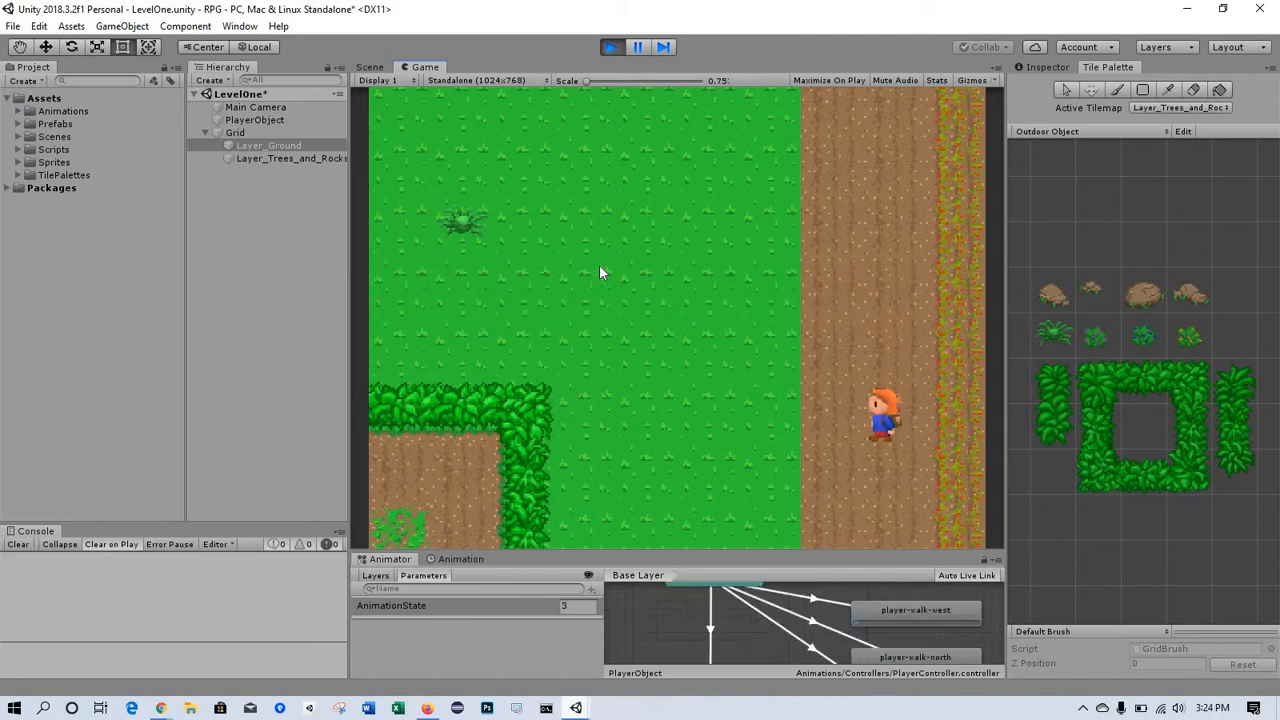
key("Left")
key("Up")
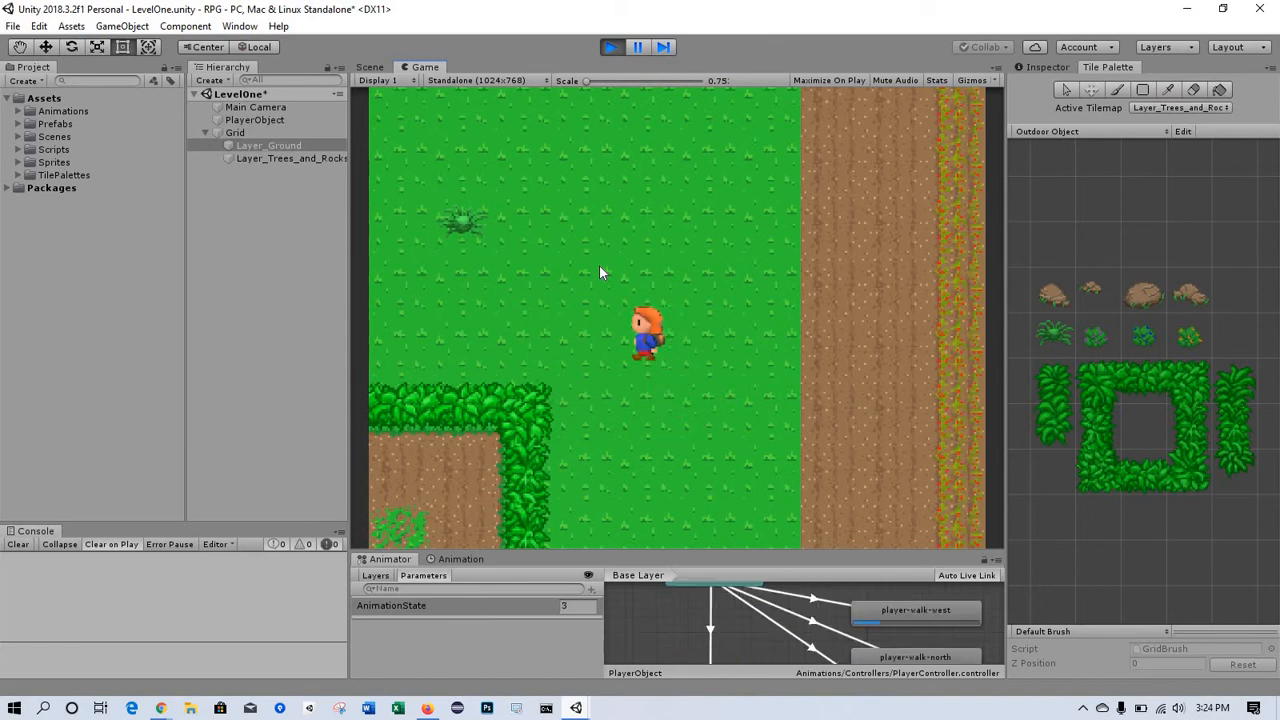
key("Up")
key("Left")
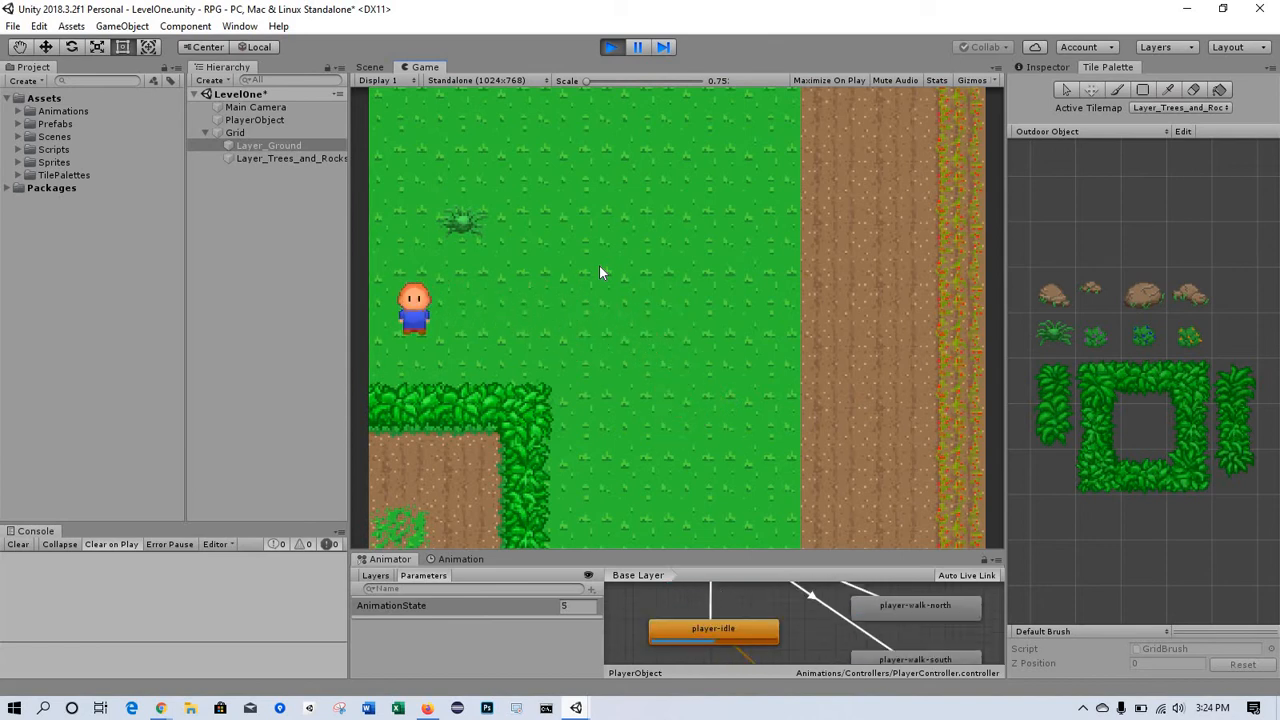
key("Right")
key("Up")
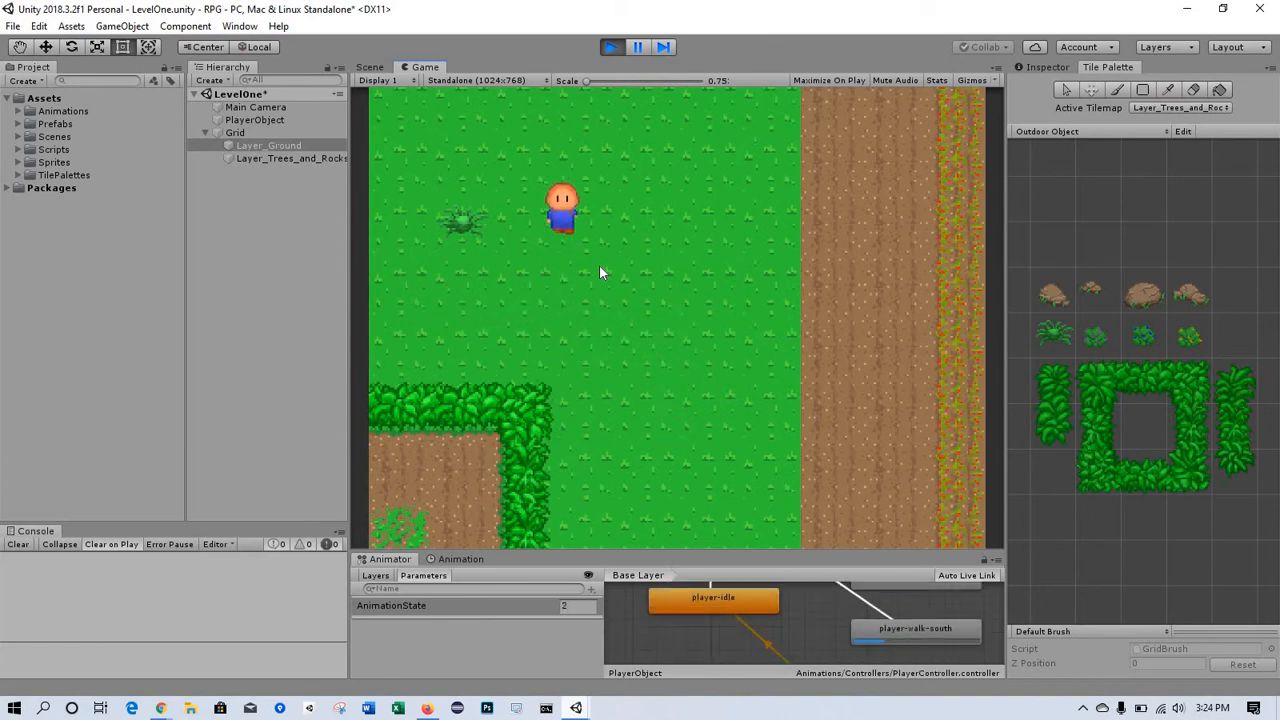
key("Down")
key("Left")
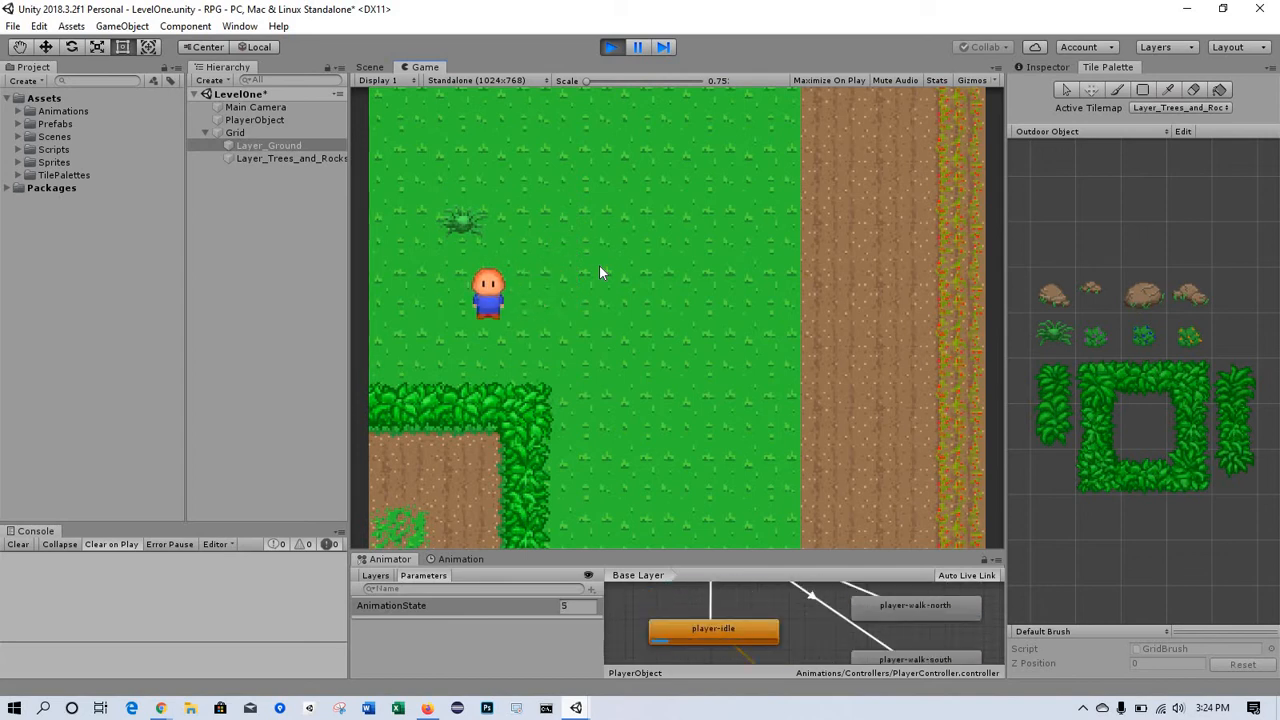
left_click(610, 47)
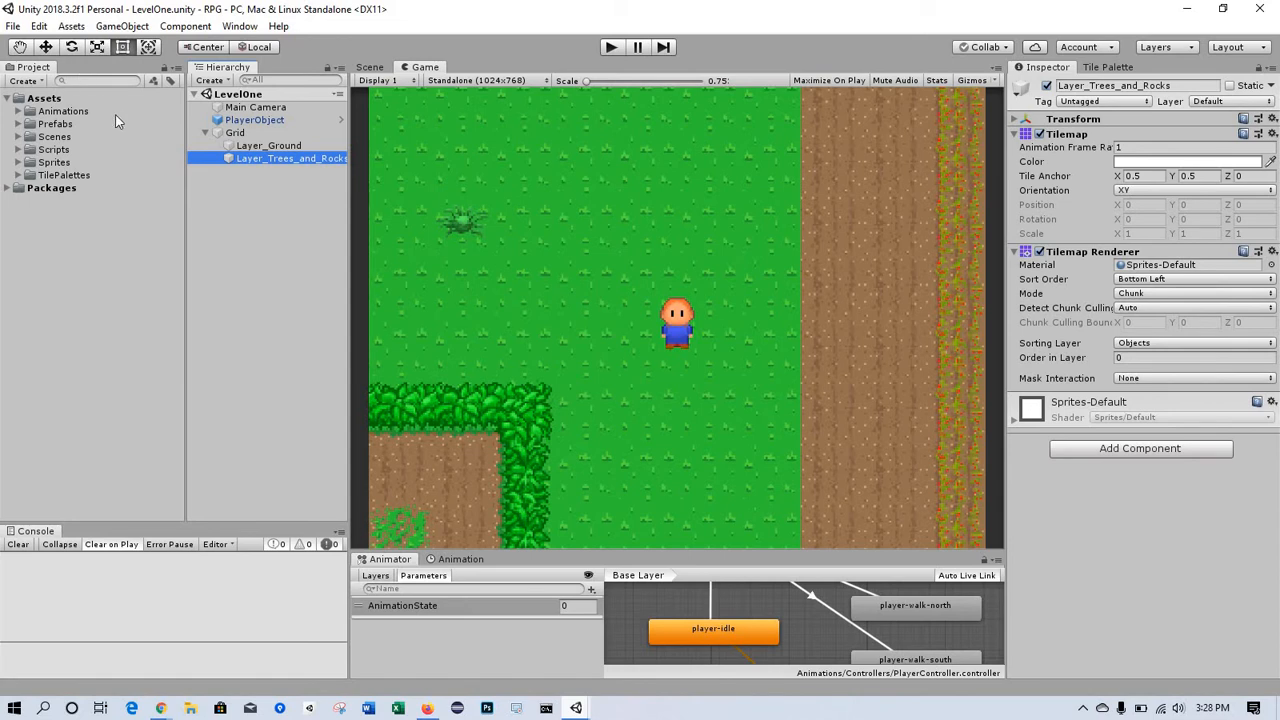
Open the Quality page of the project settings.
left_click(12, 27)
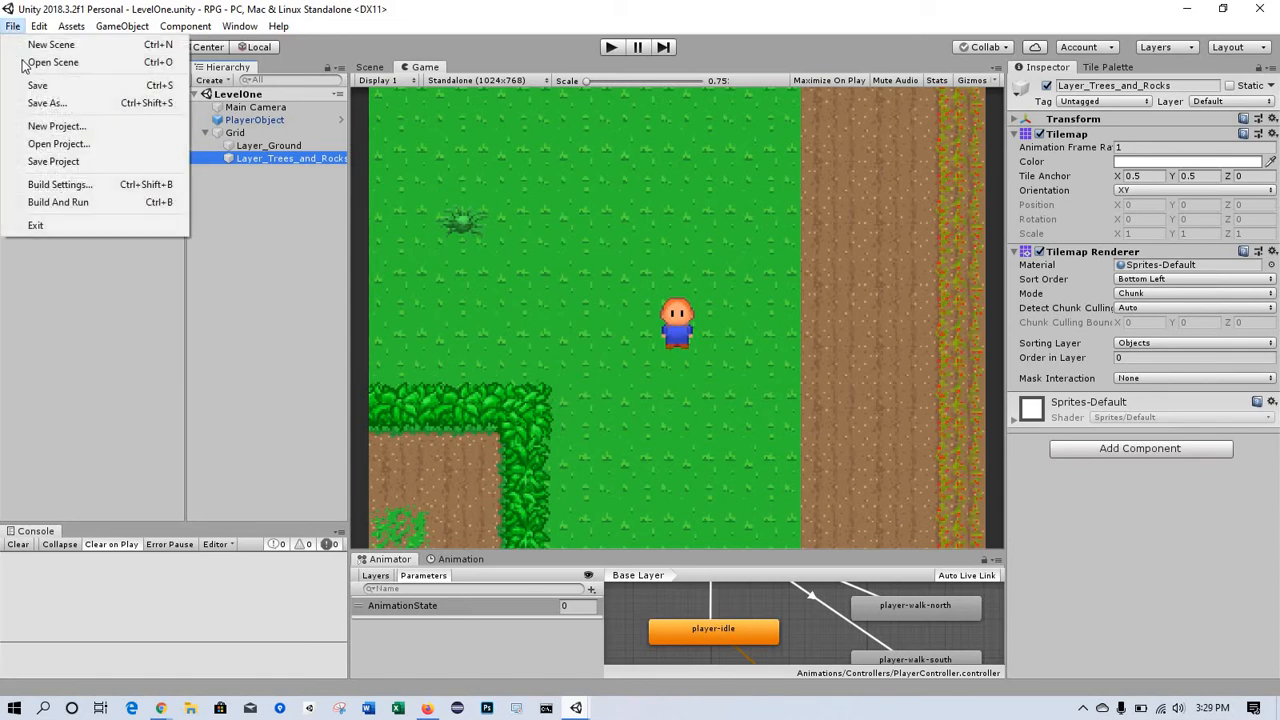
mouse_move(38, 28)
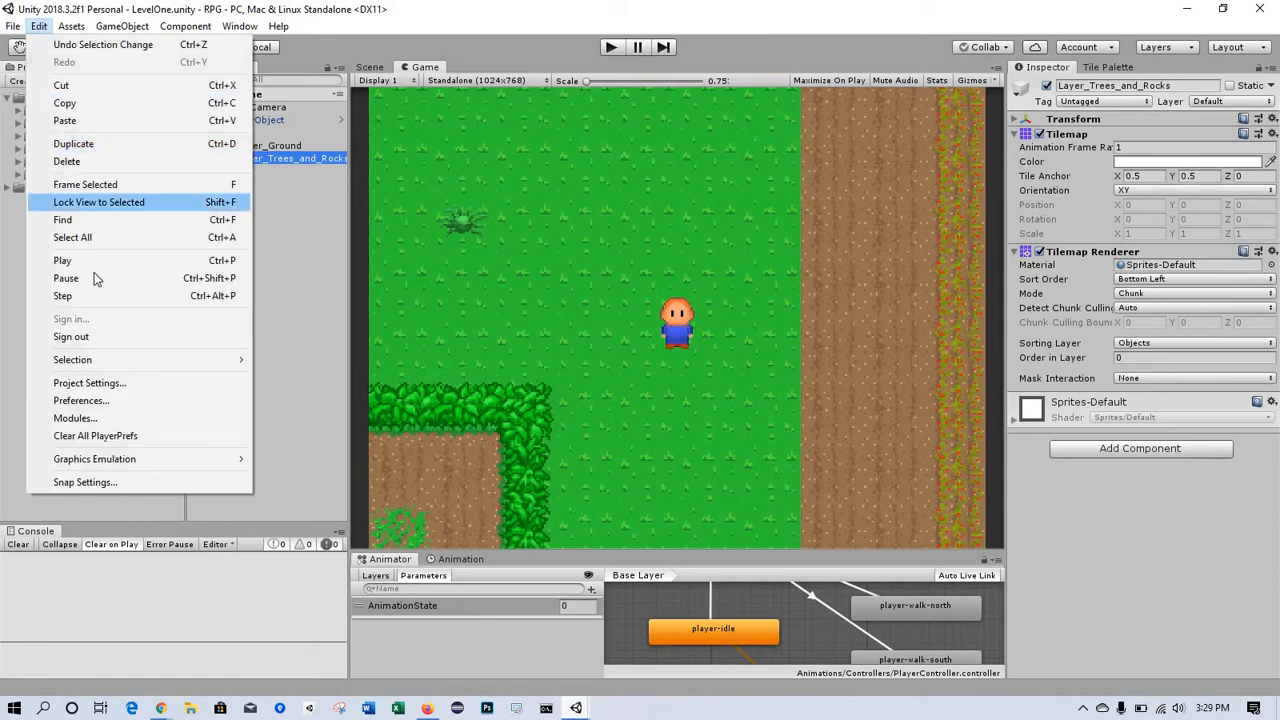
left_click(99, 384)
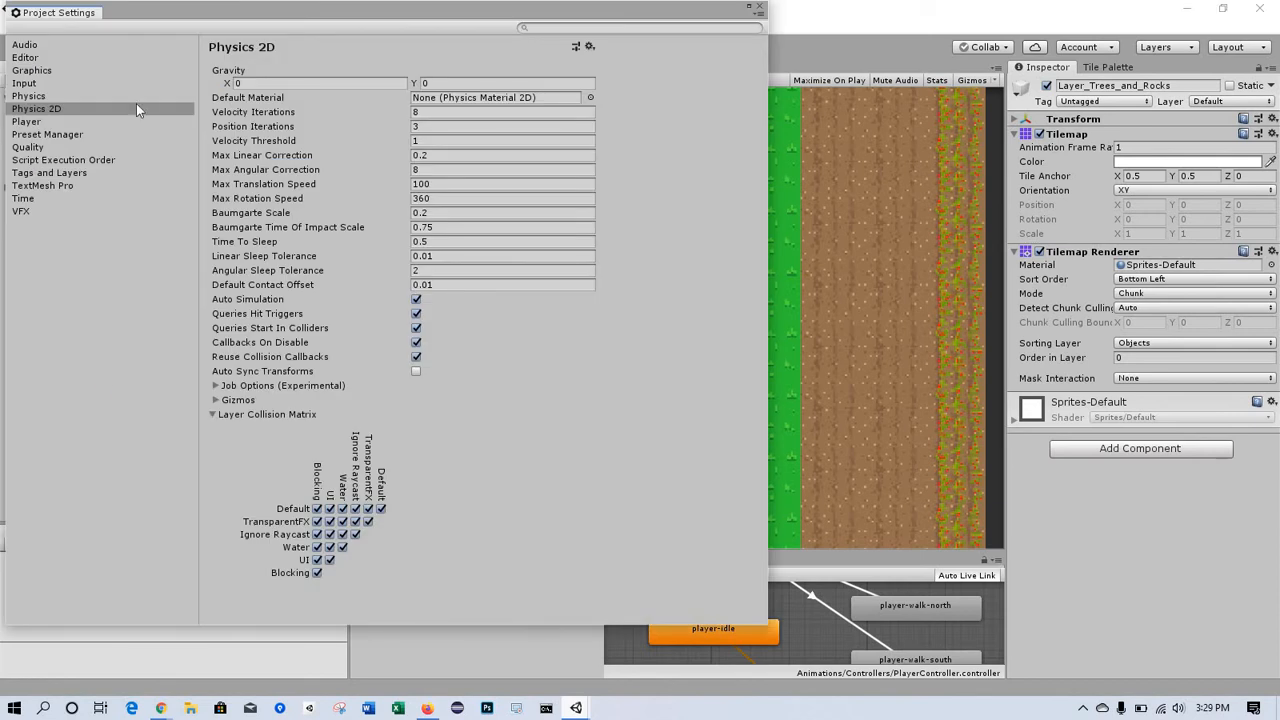
left_click(27, 147)
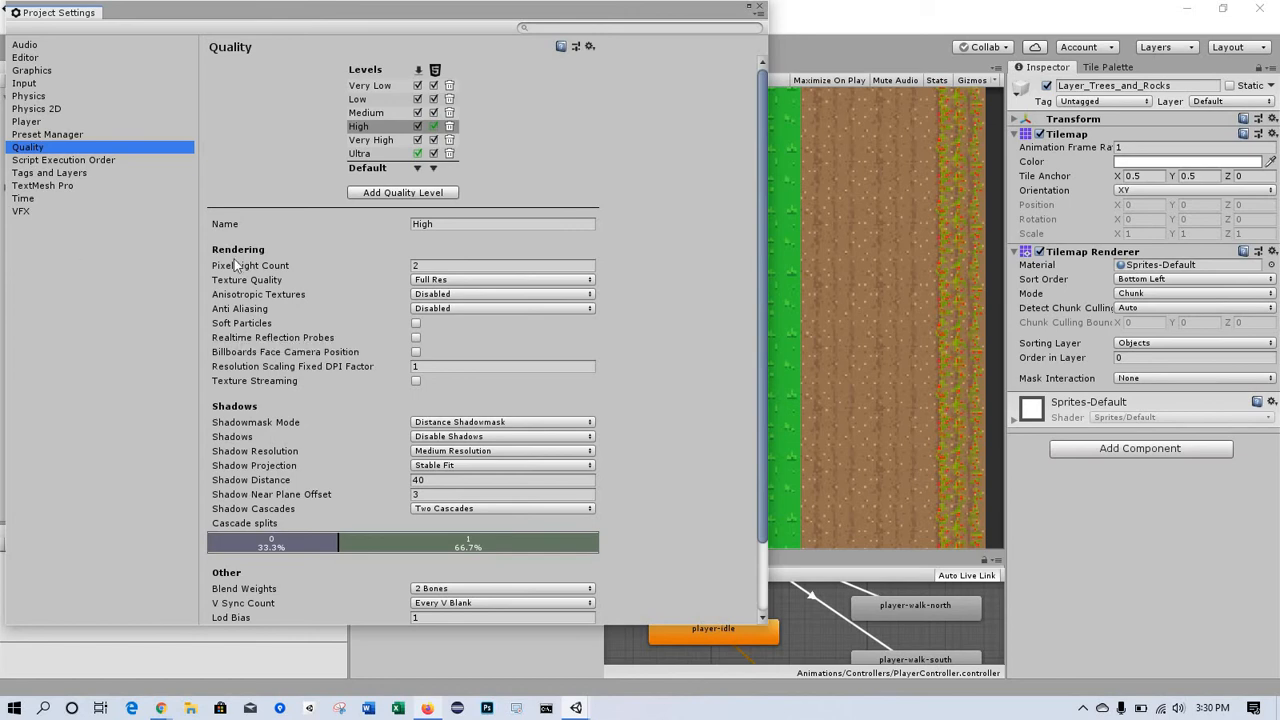
Close the project settings and add a fixed Game view resolution labelled HD:1280x720, 1280 wide and 720 high.
left_click(758, 8)
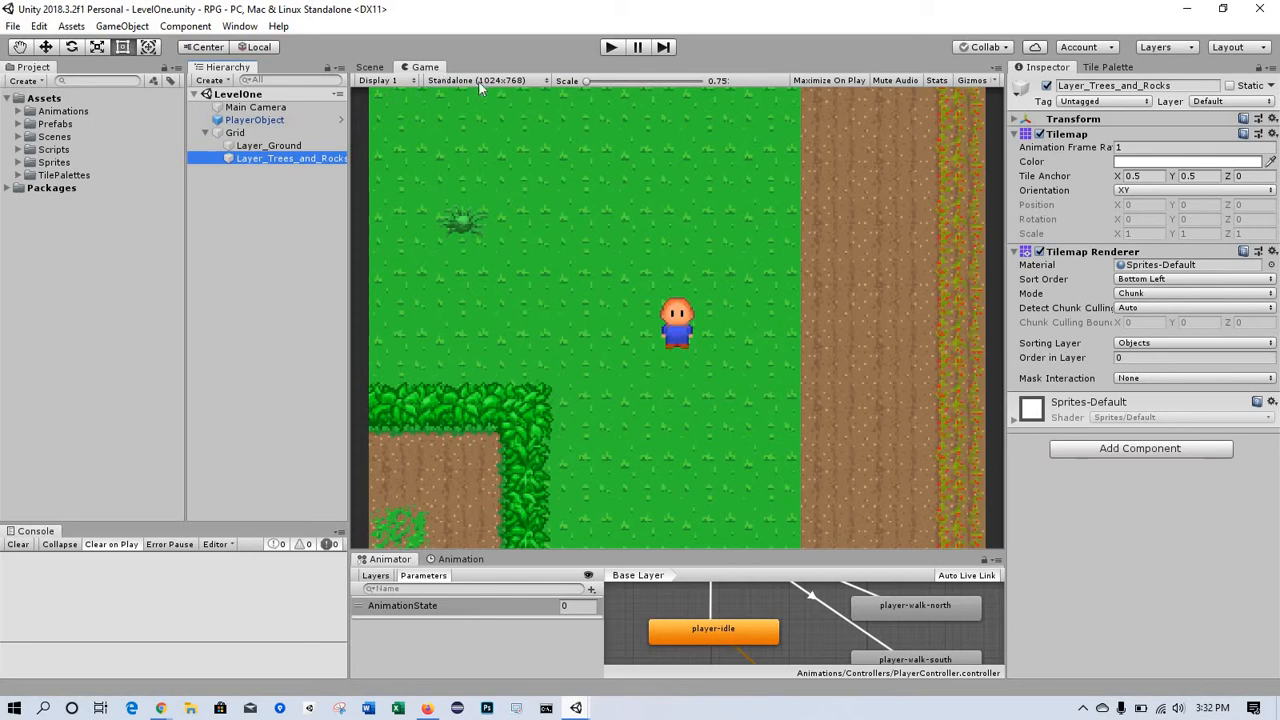
left_click(546, 81)
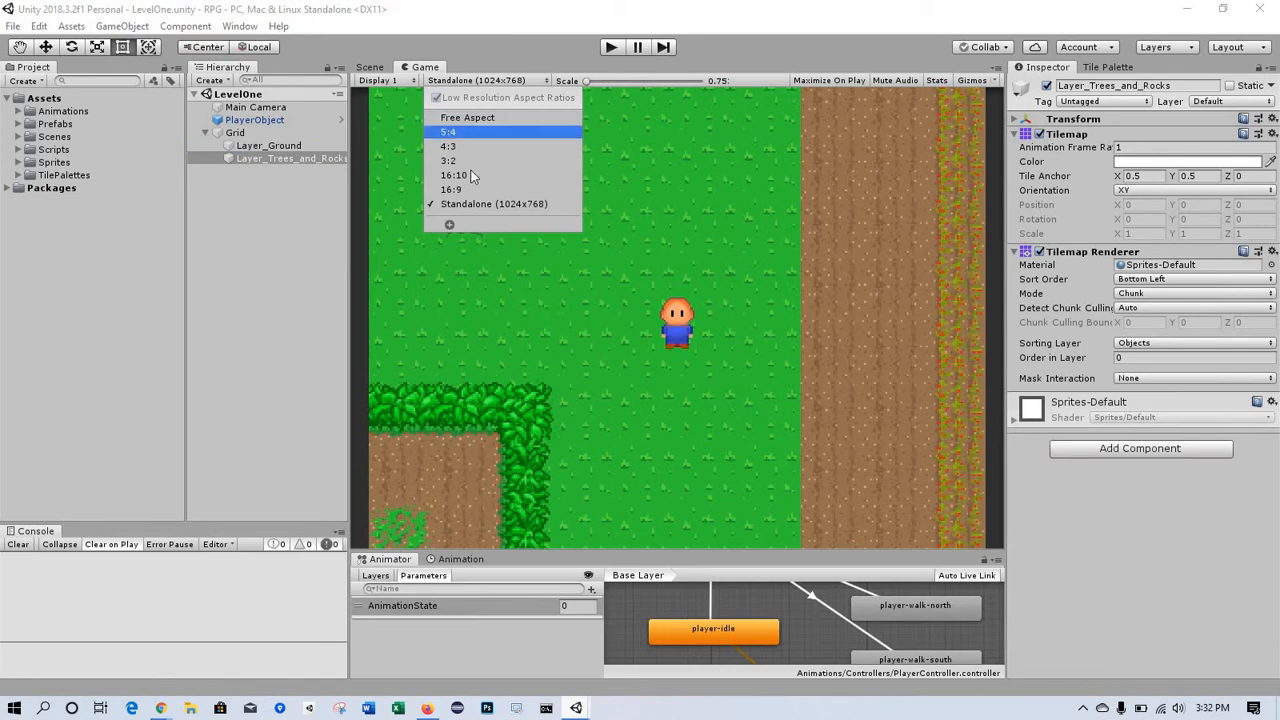
left_click(450, 227)
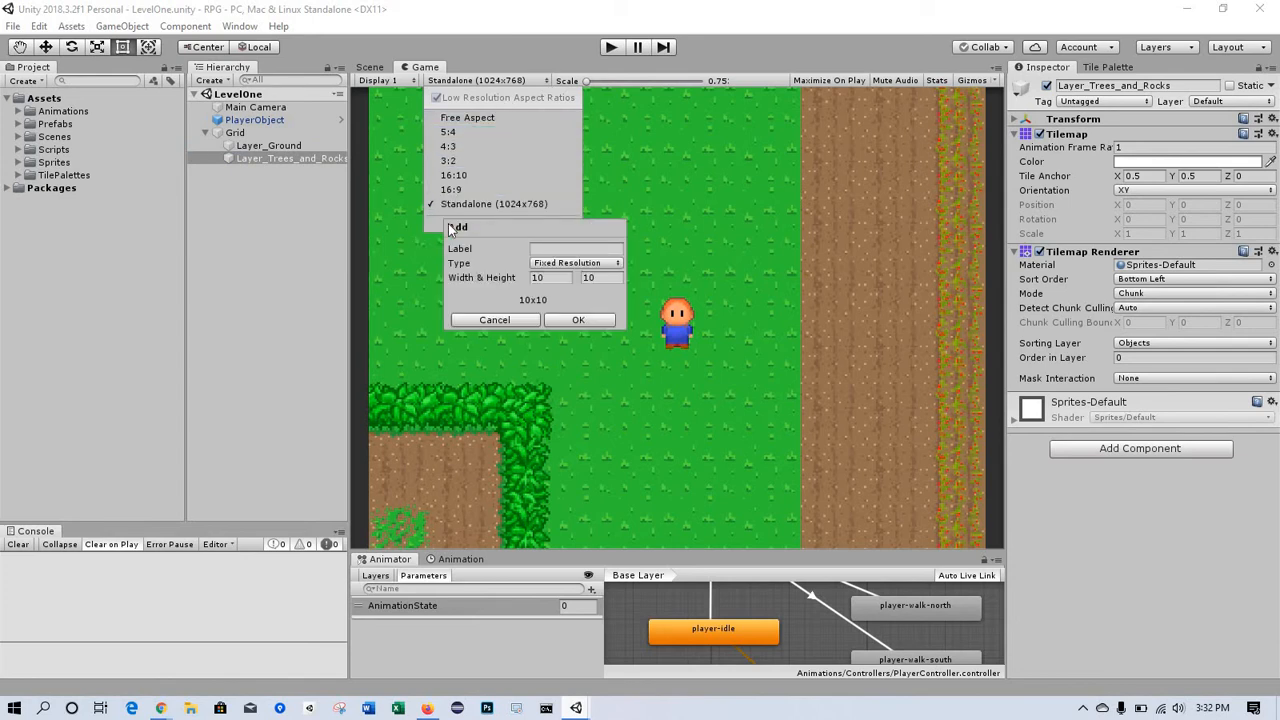
left_click(559, 247)
type("HD:")
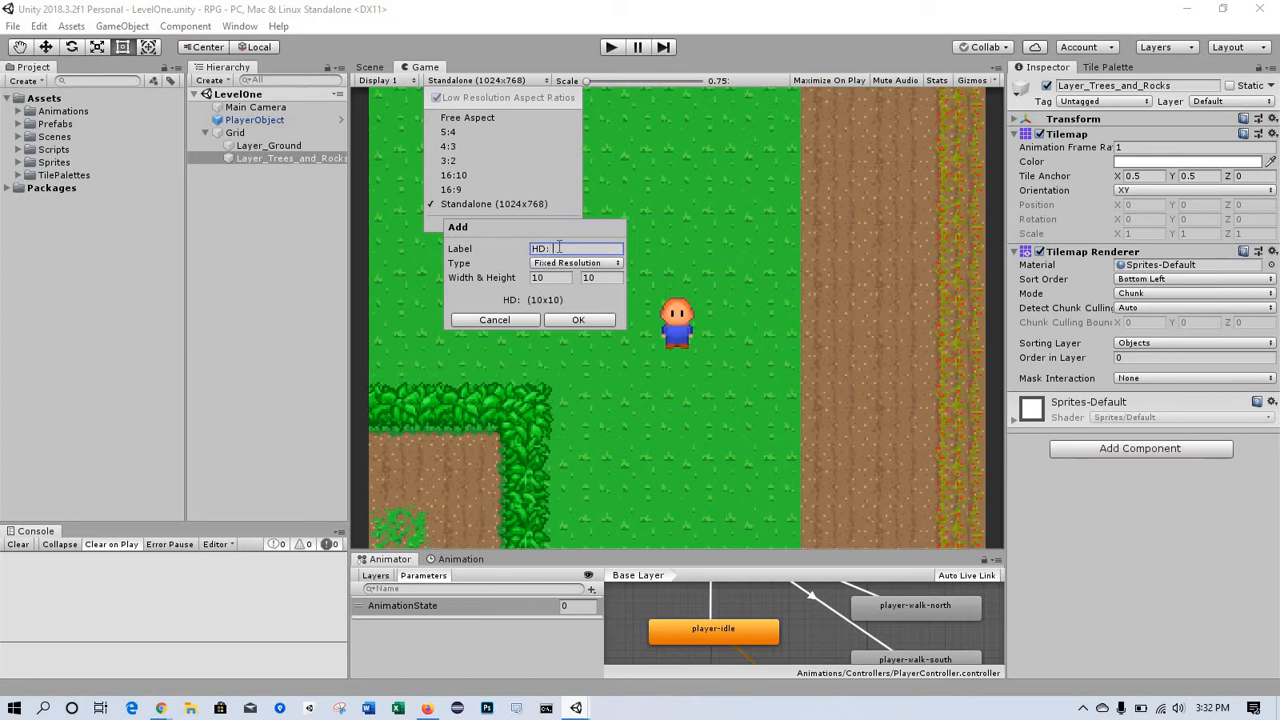
key("BackSpace")
type("1280x720")
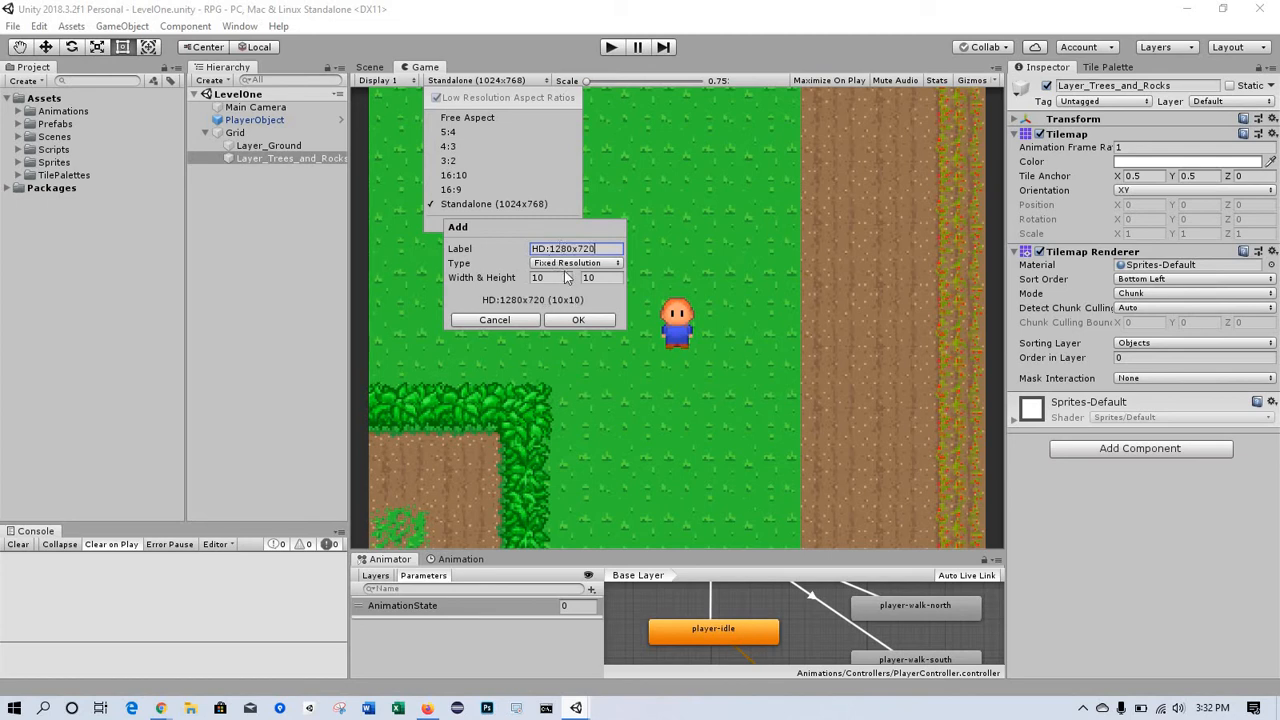
left_click(548, 280)
key("BackSpace")
type("1280")
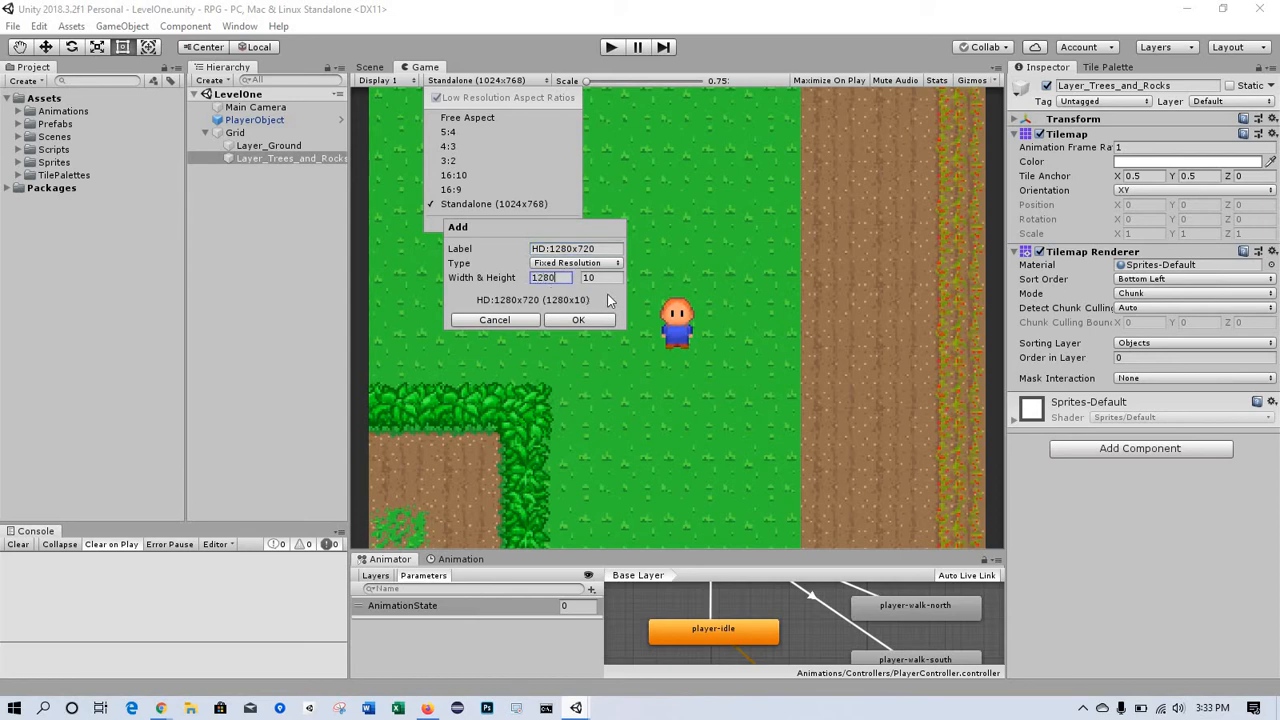
key("Tab")
type("720")
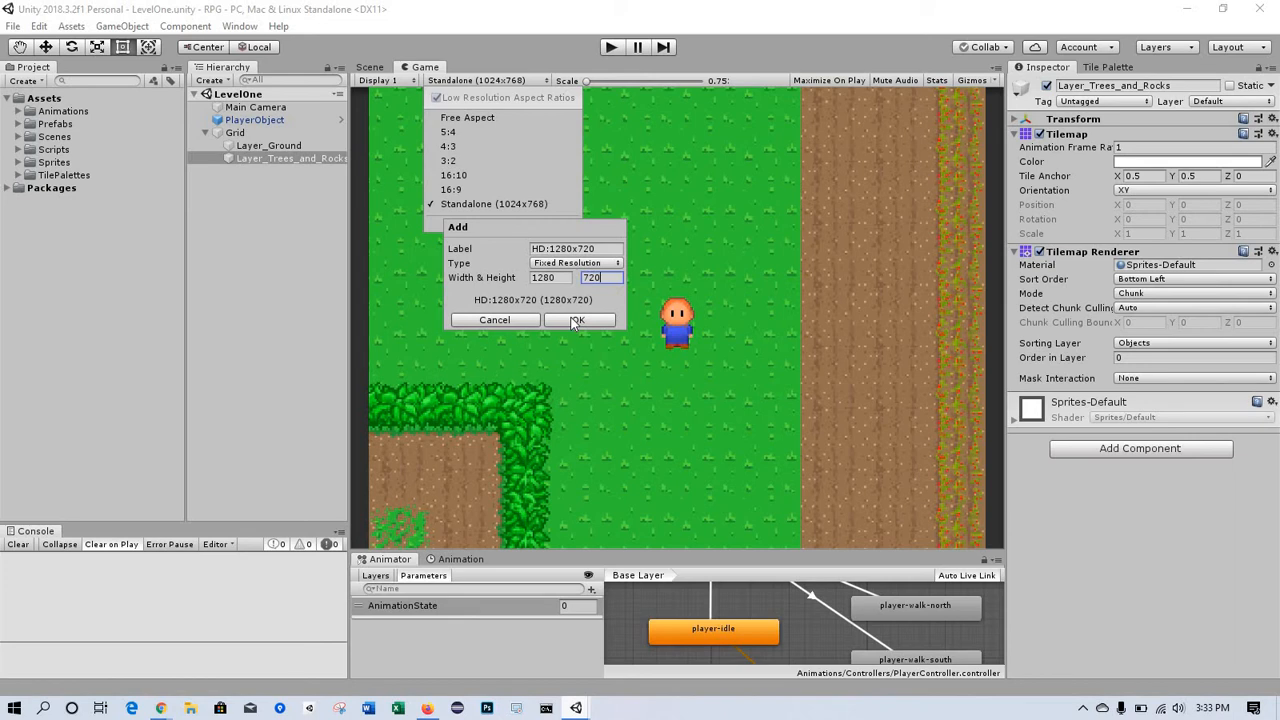
left_click(575, 321)
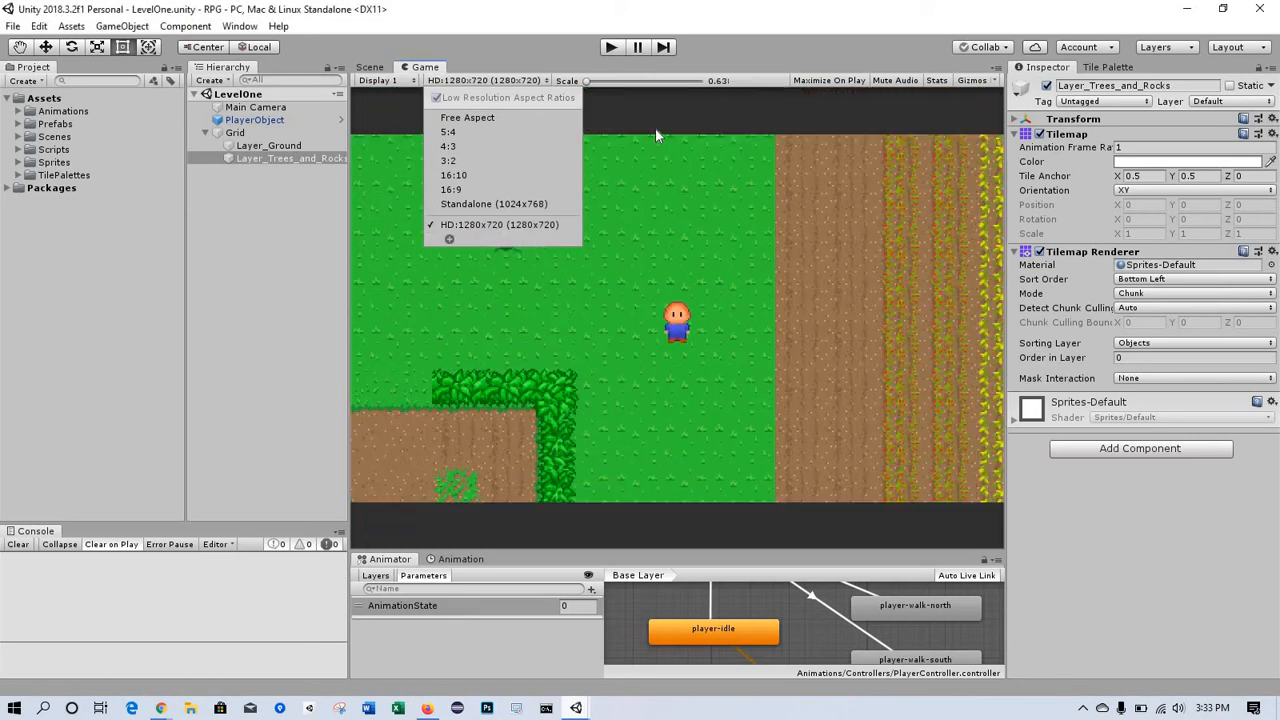
Play-test the level at the HD resolution, walking the character around the spiky plant in the grass, and stop the game.
left_click(610, 47)
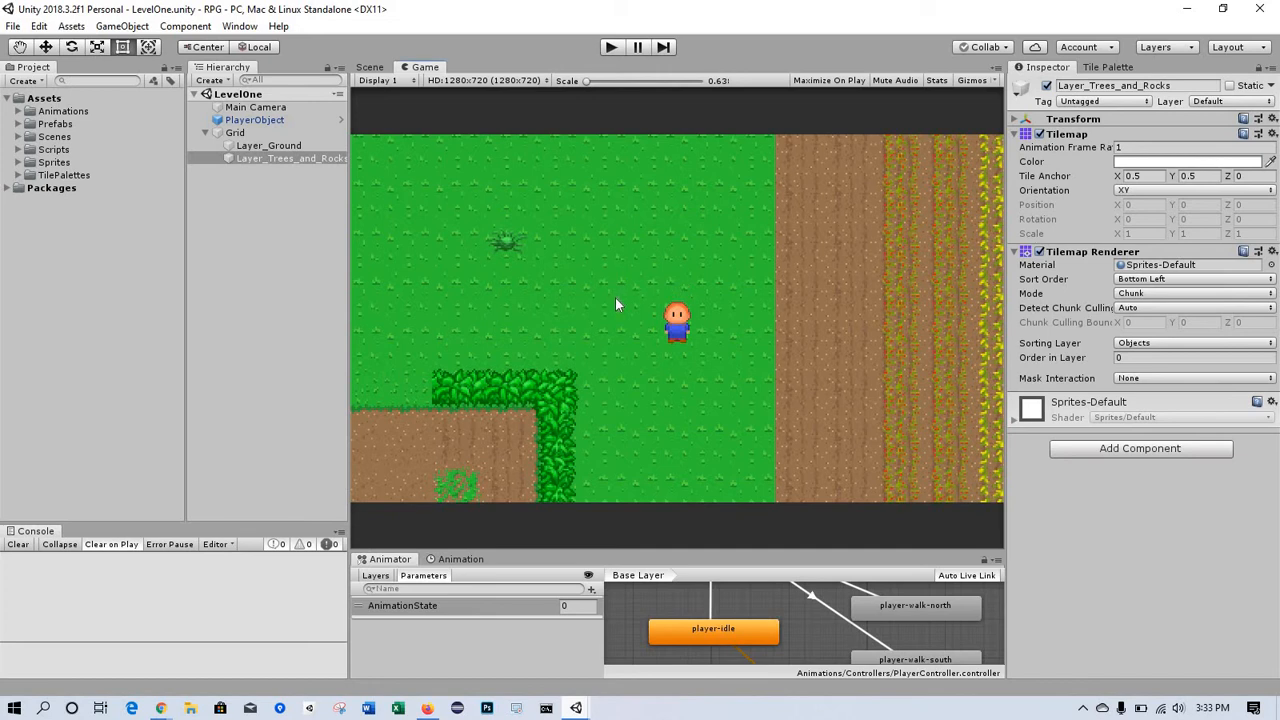
left_click(615, 47)
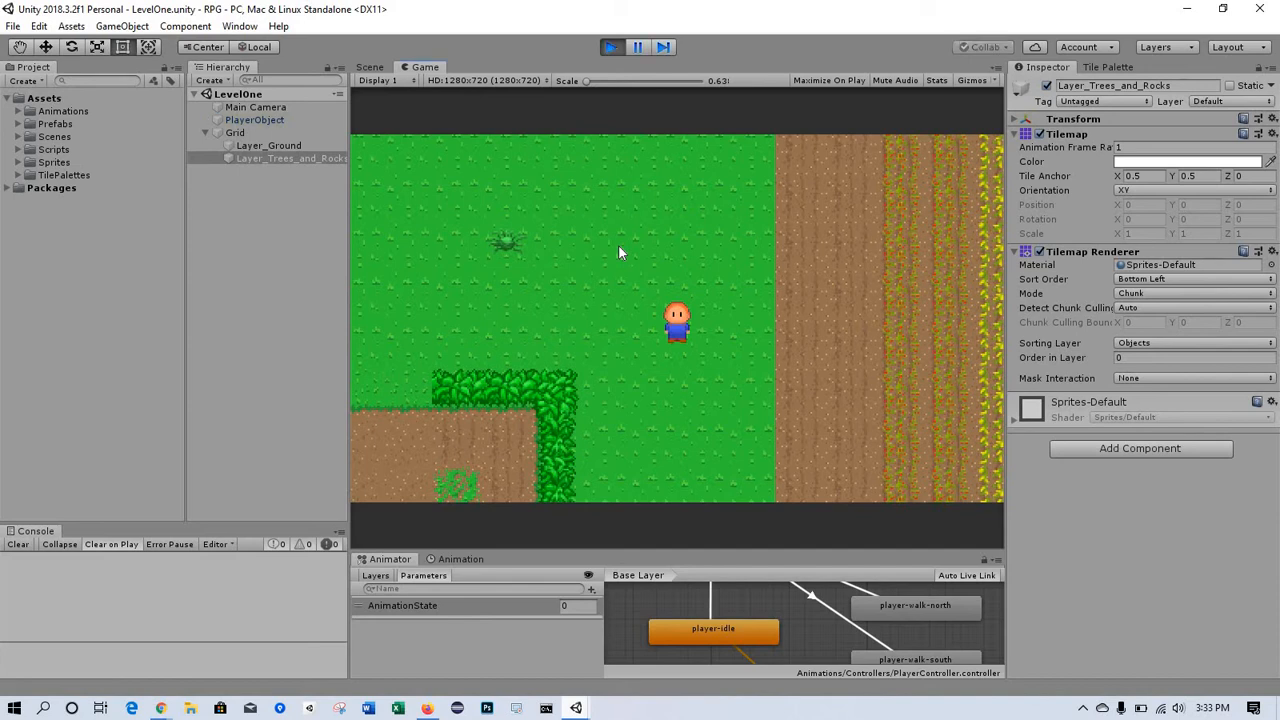
key("Up")
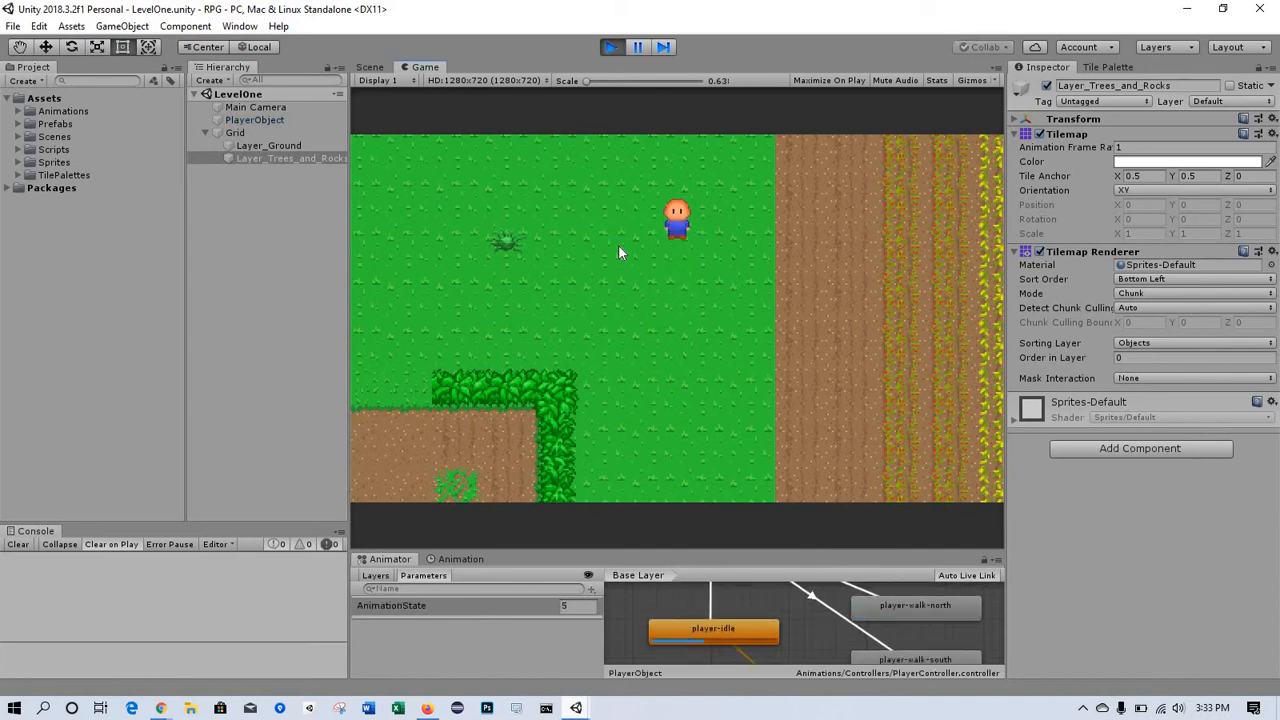
key("Left")
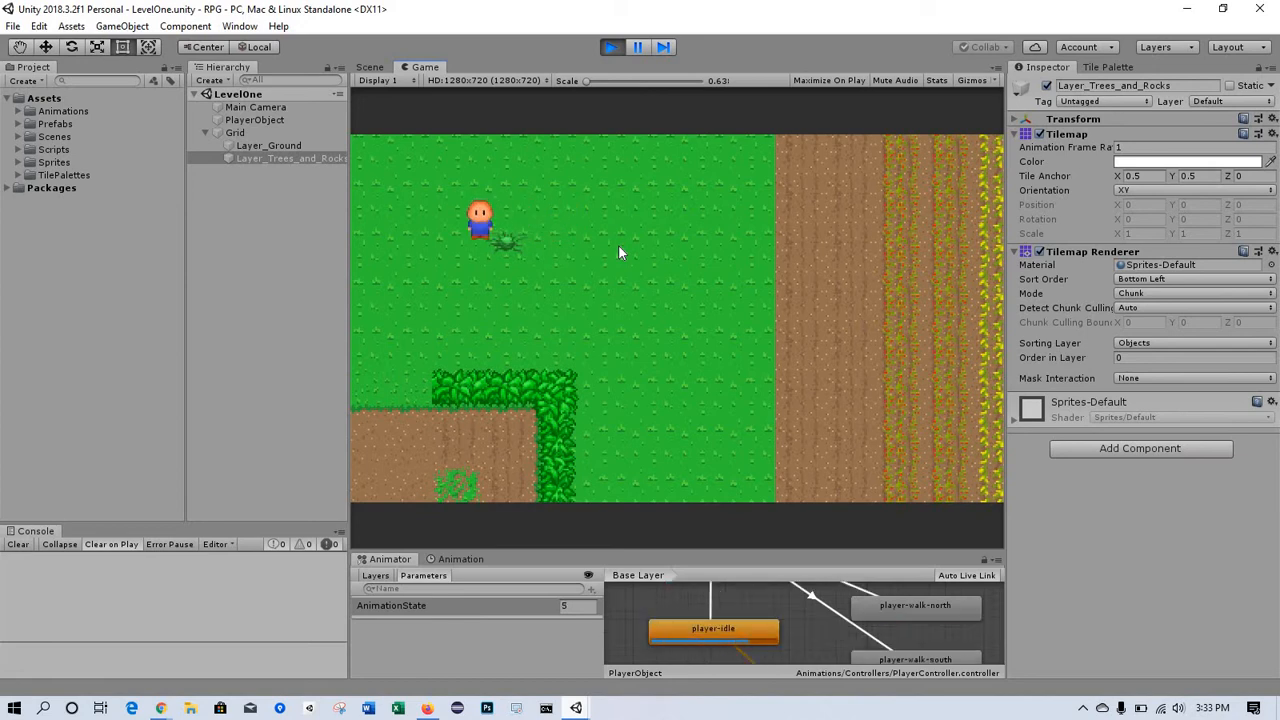
key("Right")
key("Down")
key("Left")
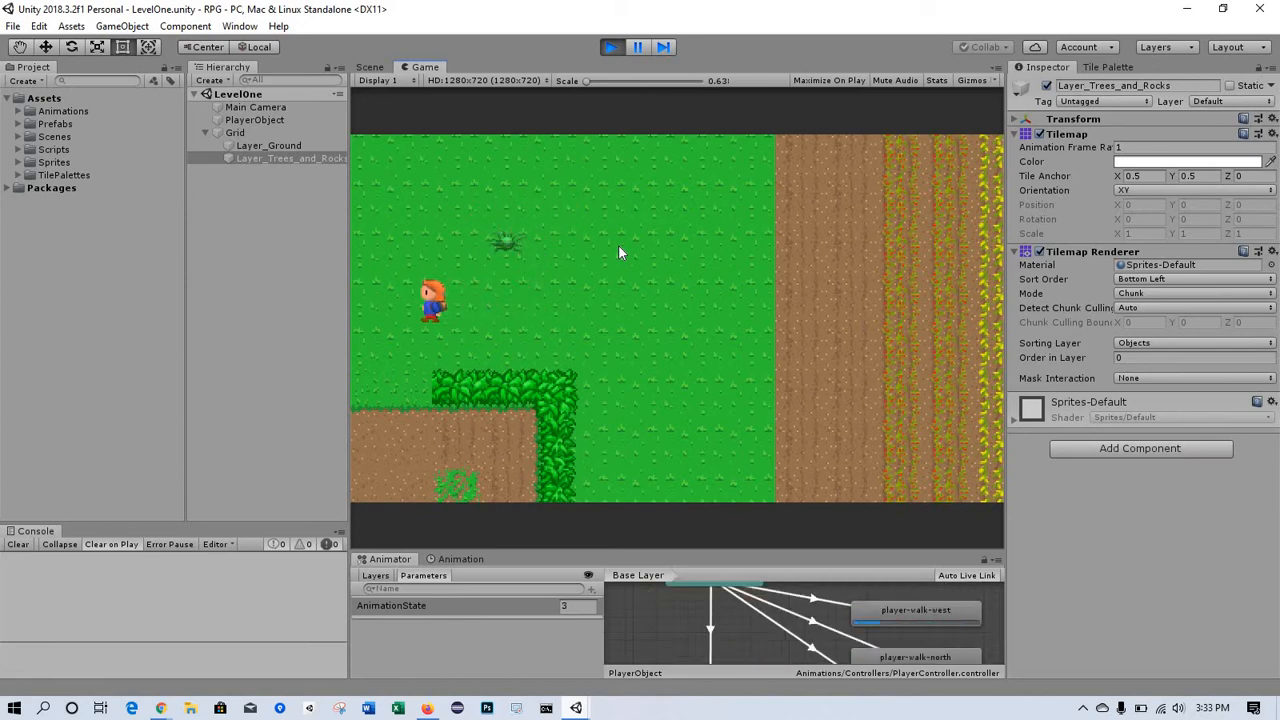
key("Right")
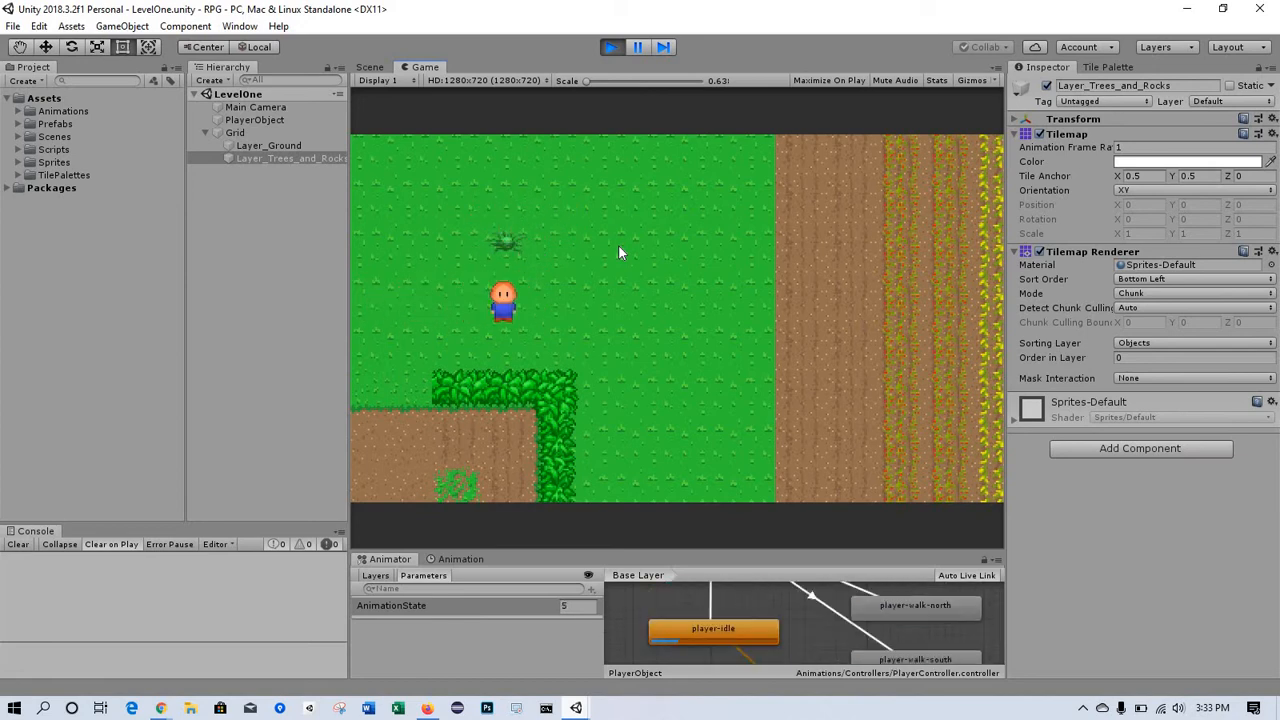
key("Up")
key("Right")
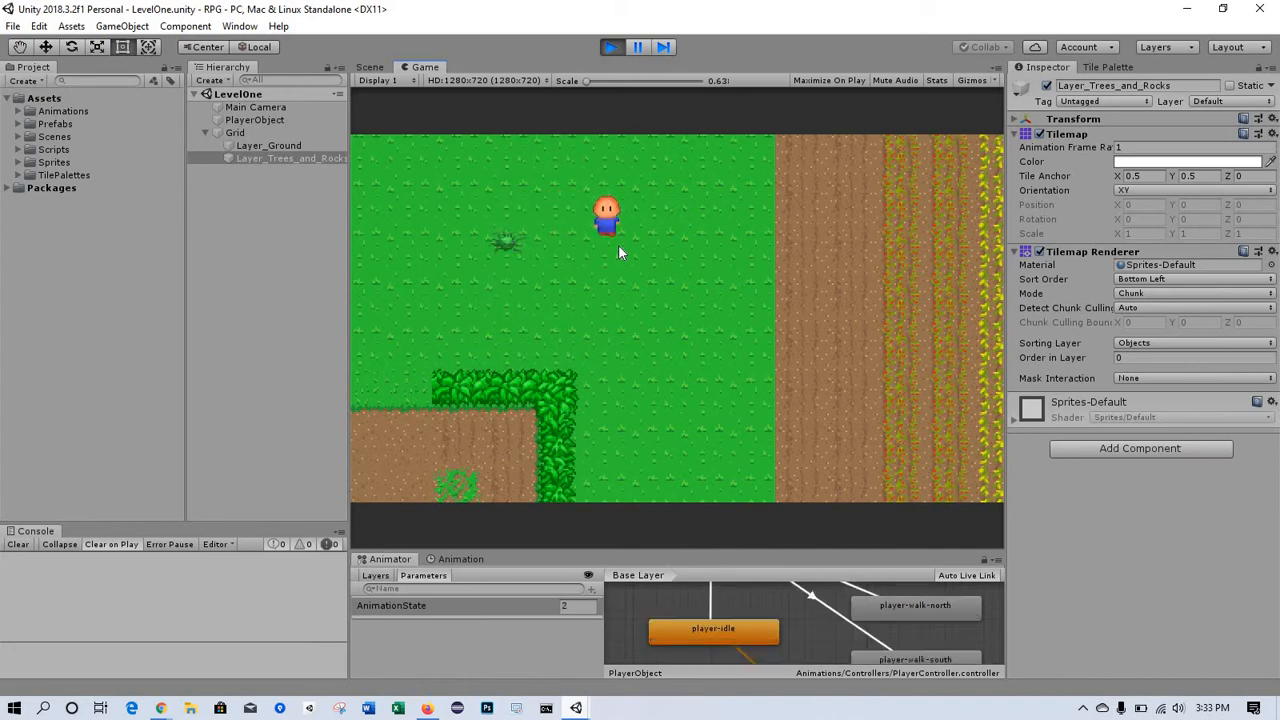
key("Down")
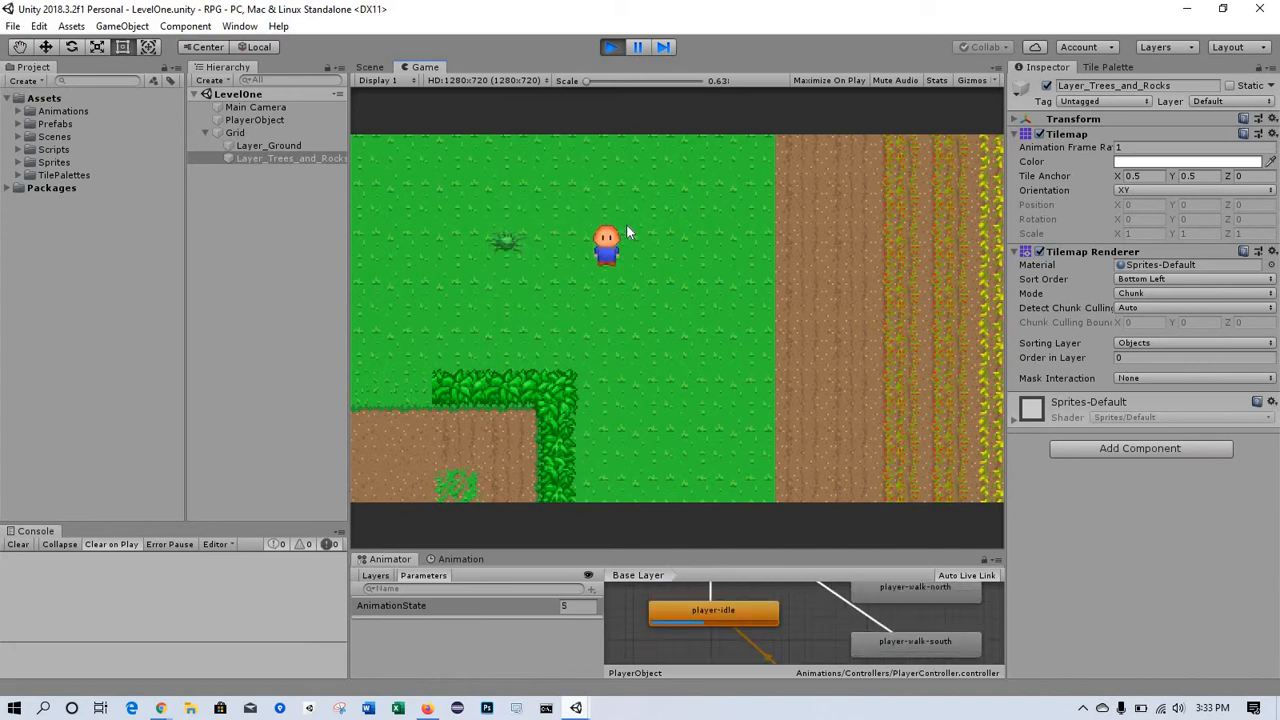
left_click(612, 43)
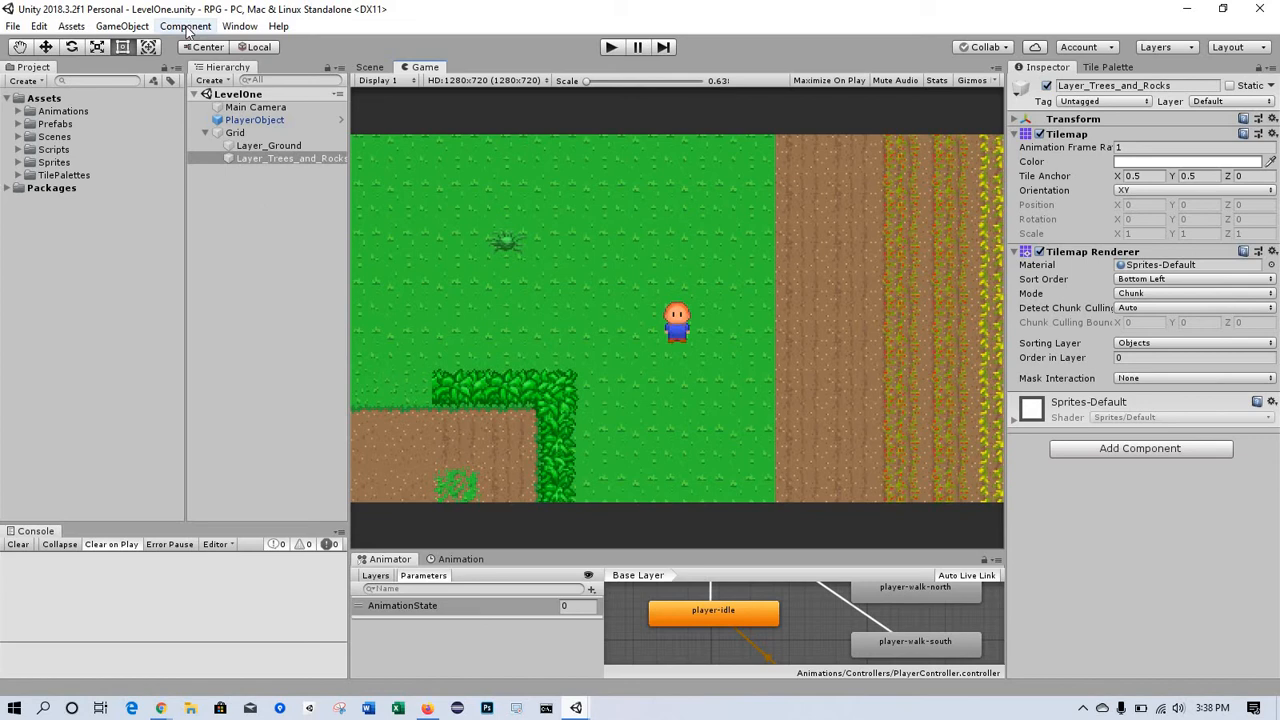
Open the Unity Asset Store inside the editor and search it for cinemachine.
left_click(240, 27)
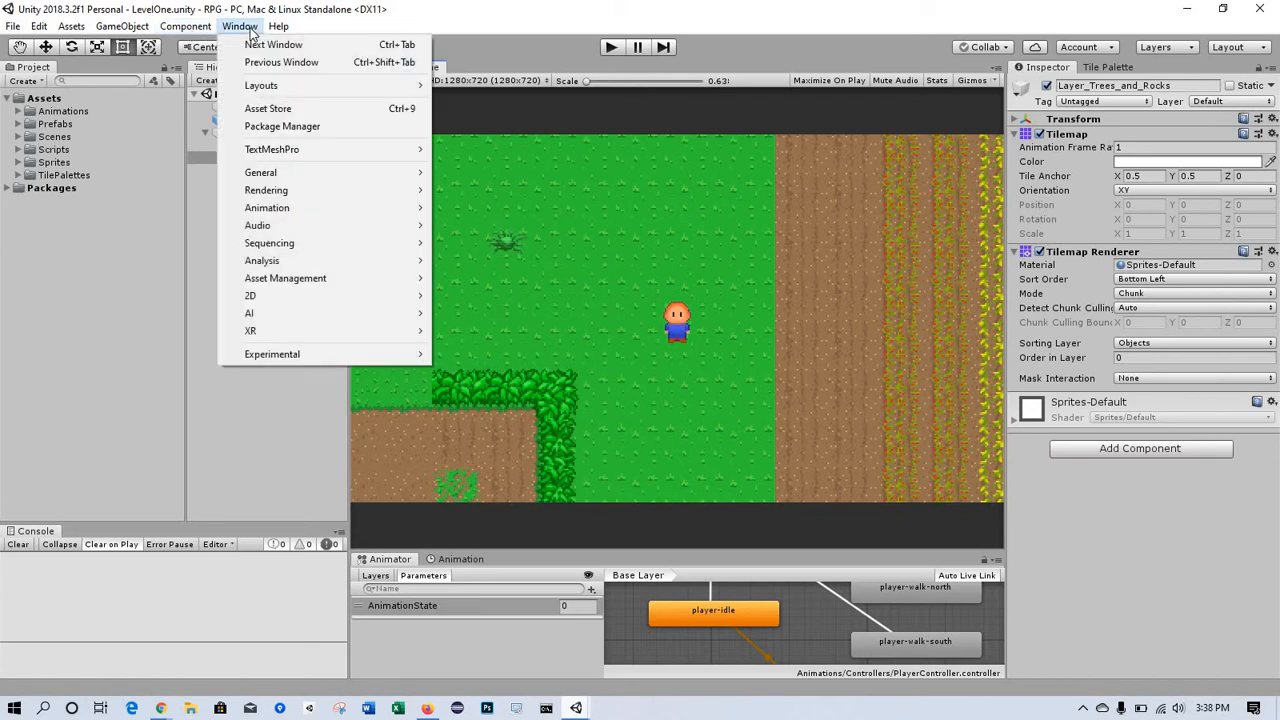
left_click(276, 108)
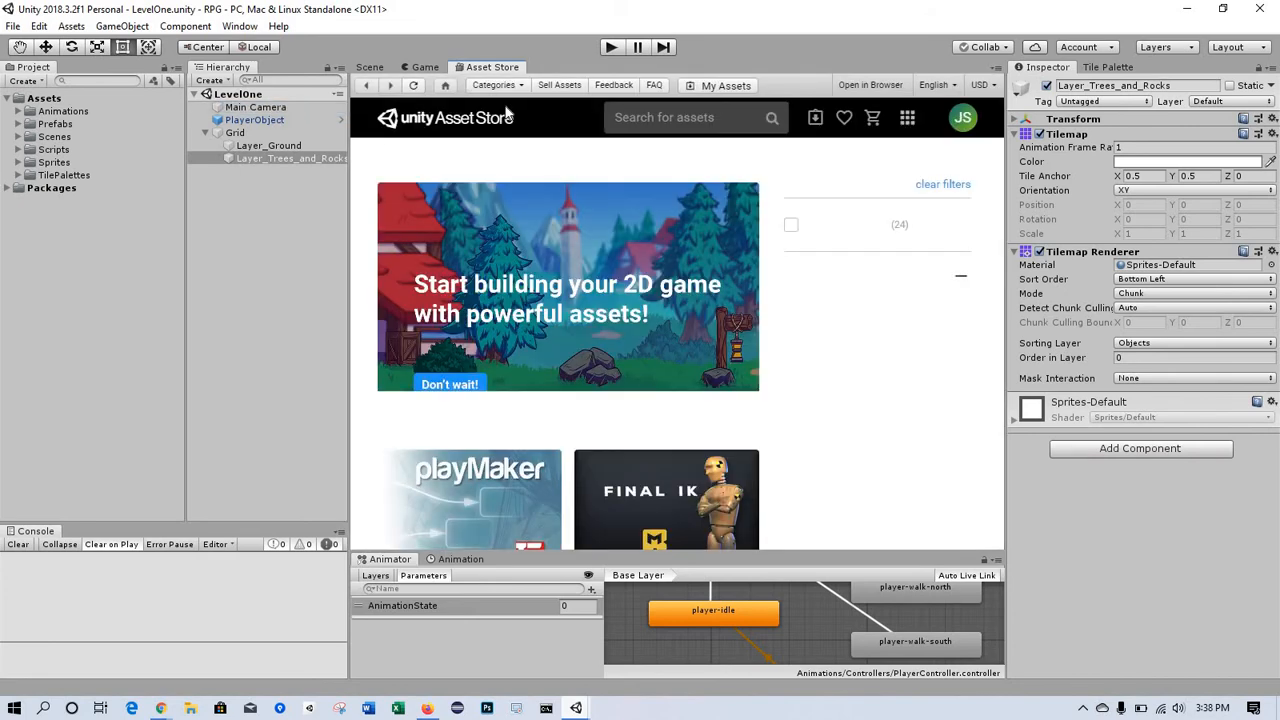
left_click(653, 120)
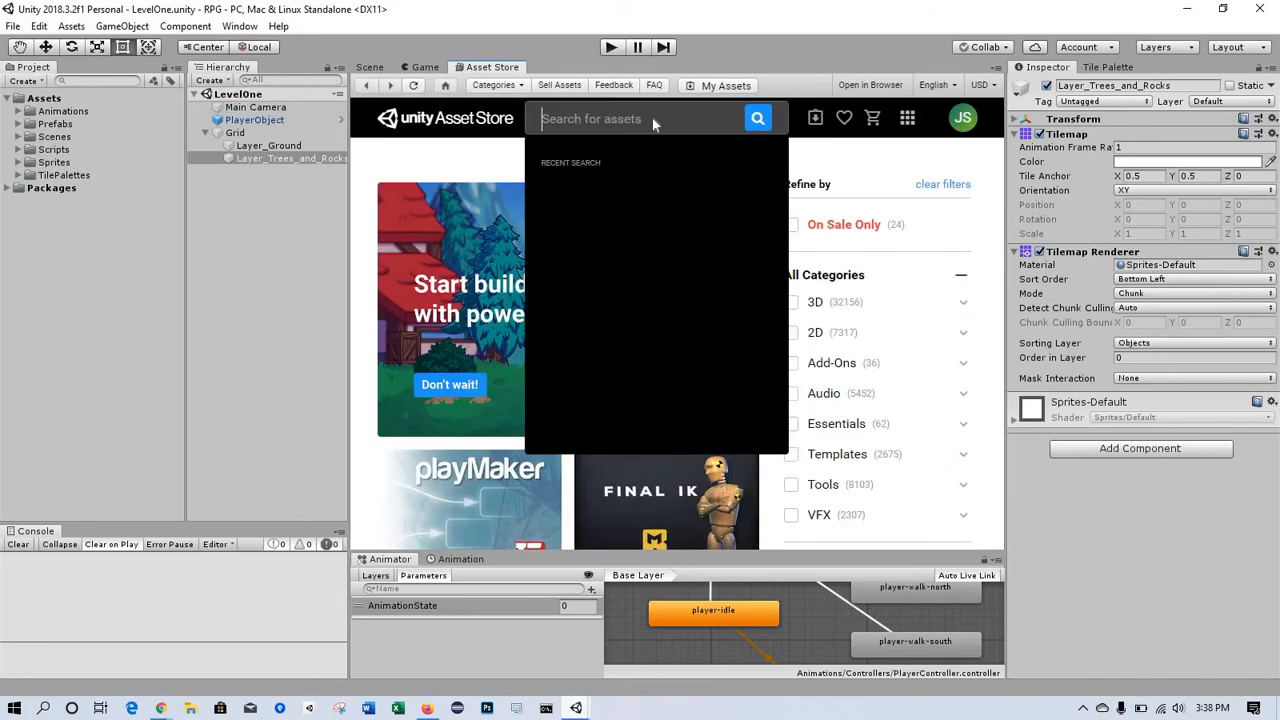
type("cinema")
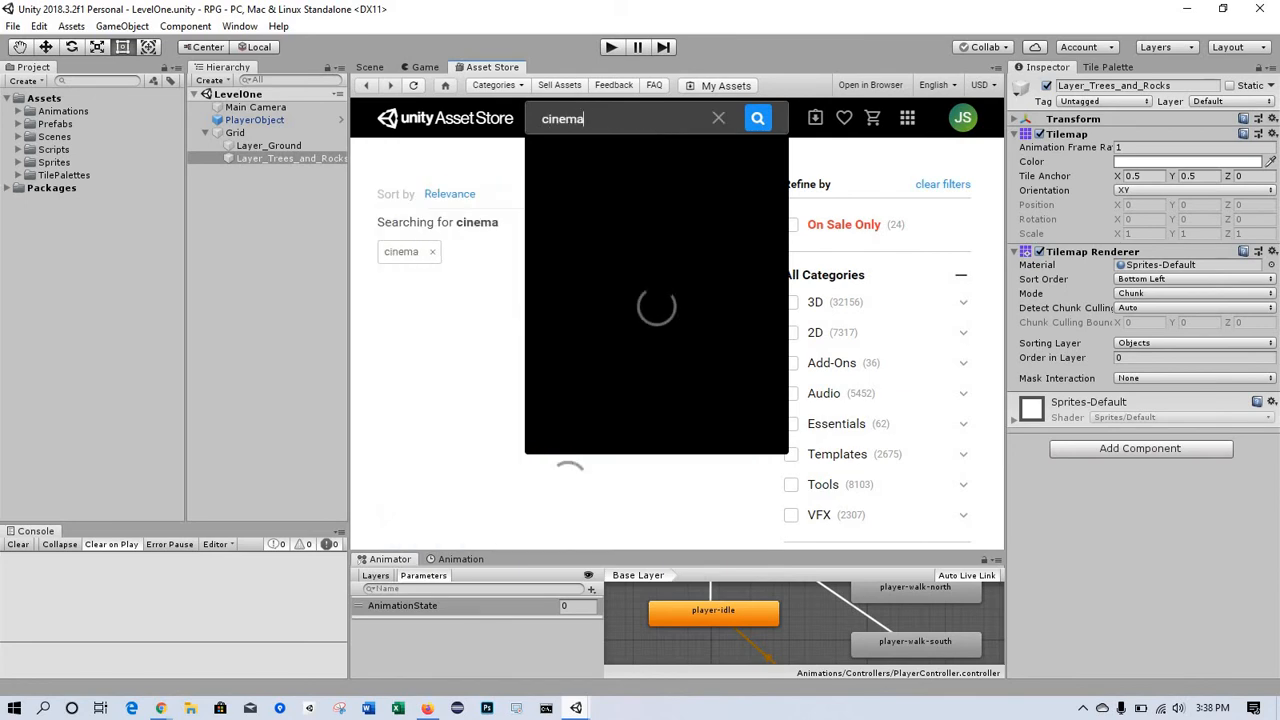
type("machine")
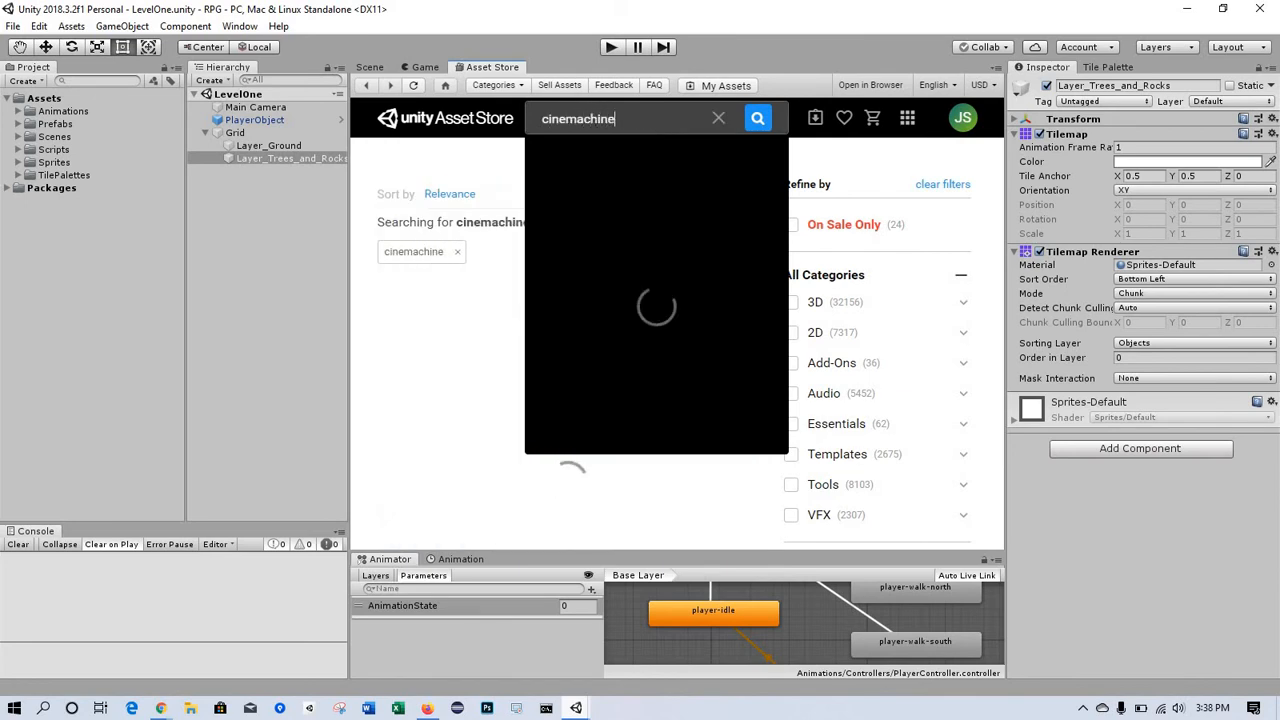
key("Return")
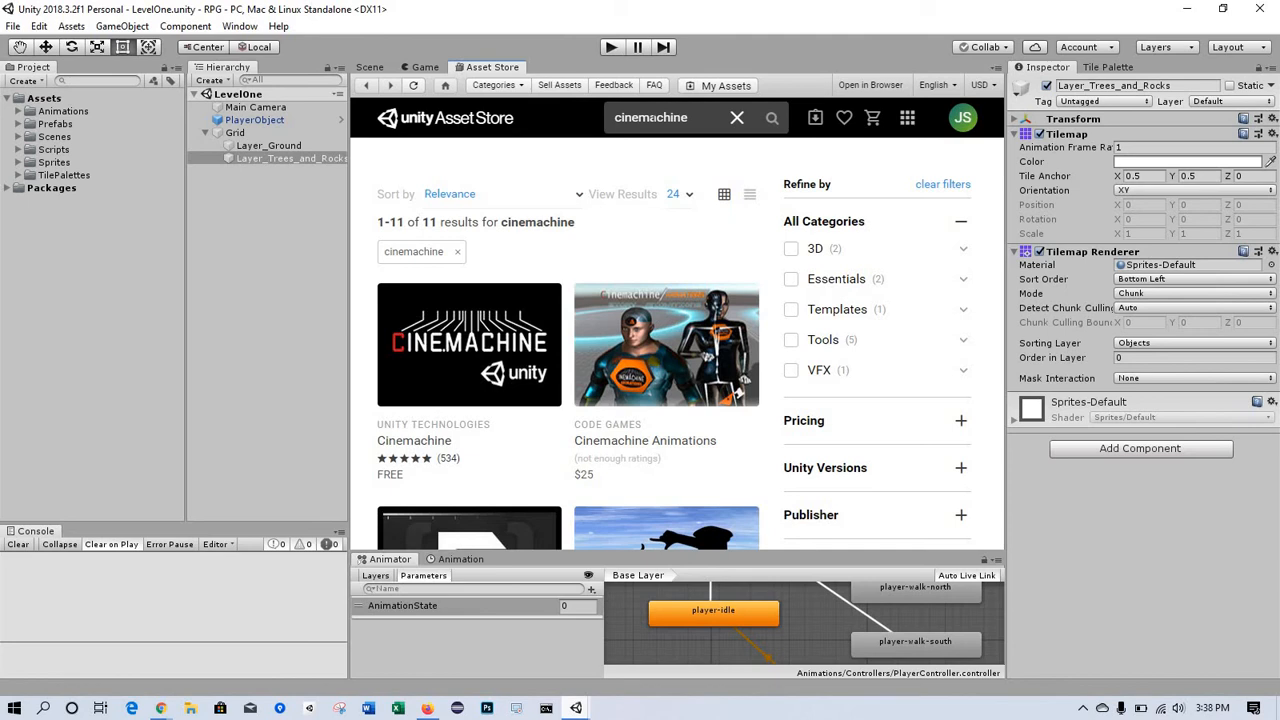
Download the free Cinemachine asset by Unity Technologies and import its package into the project.
mouse_move(478, 345)
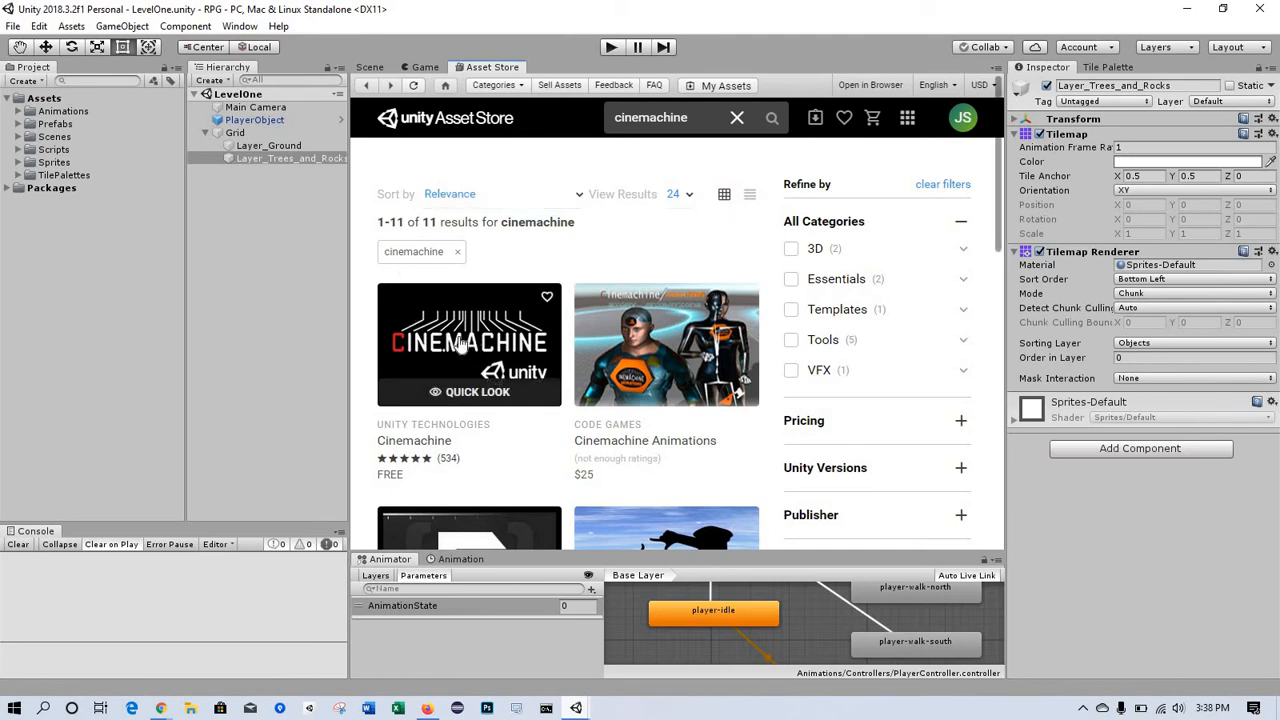
left_click(460, 343)
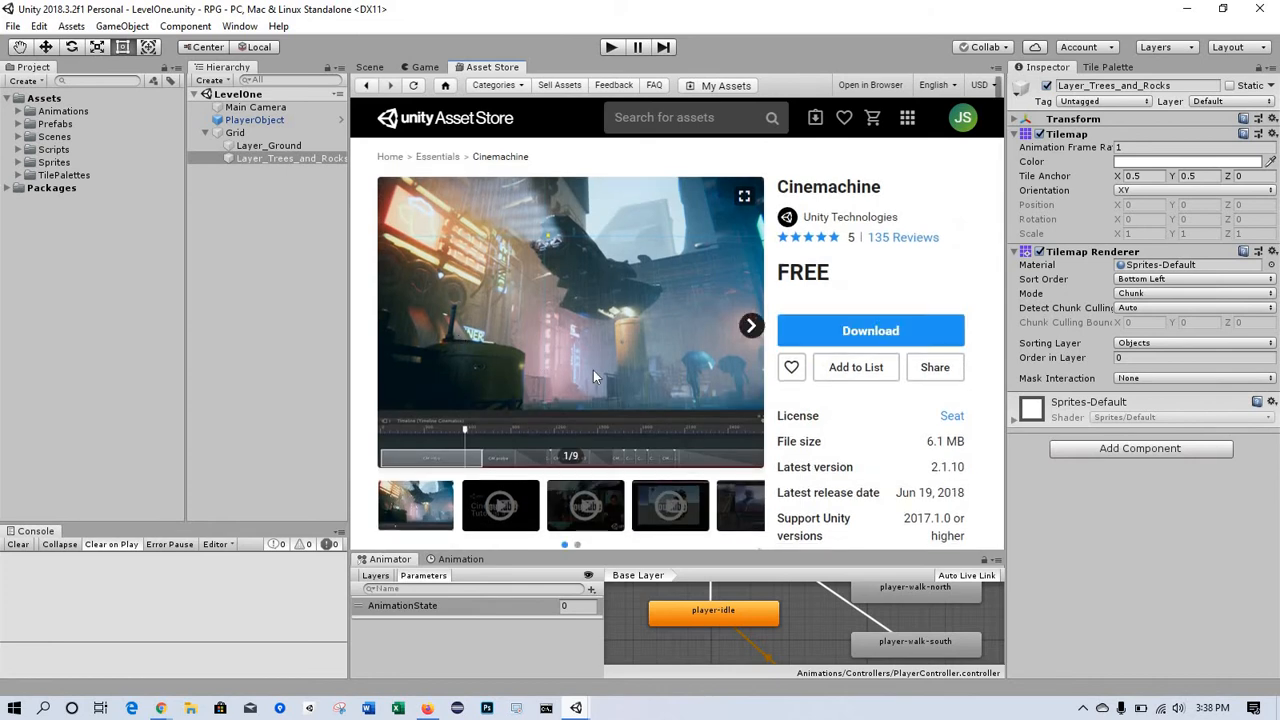
left_click(873, 337)
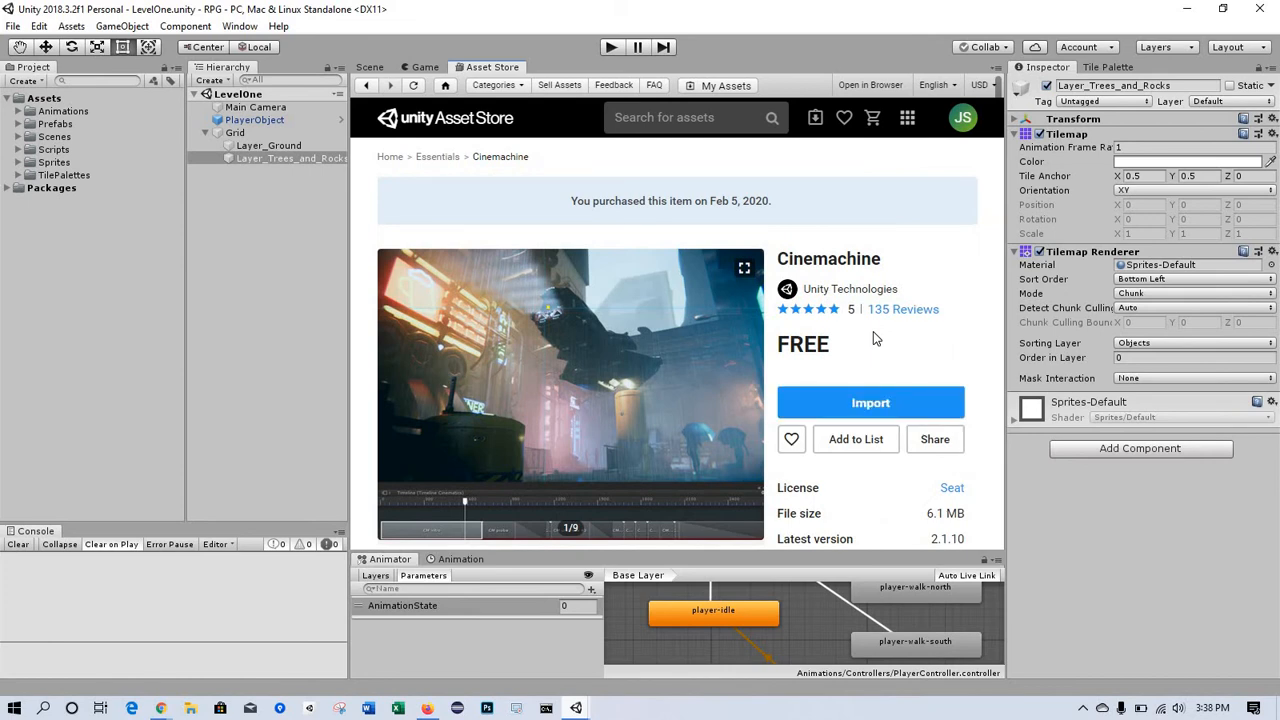
left_click(873, 403)
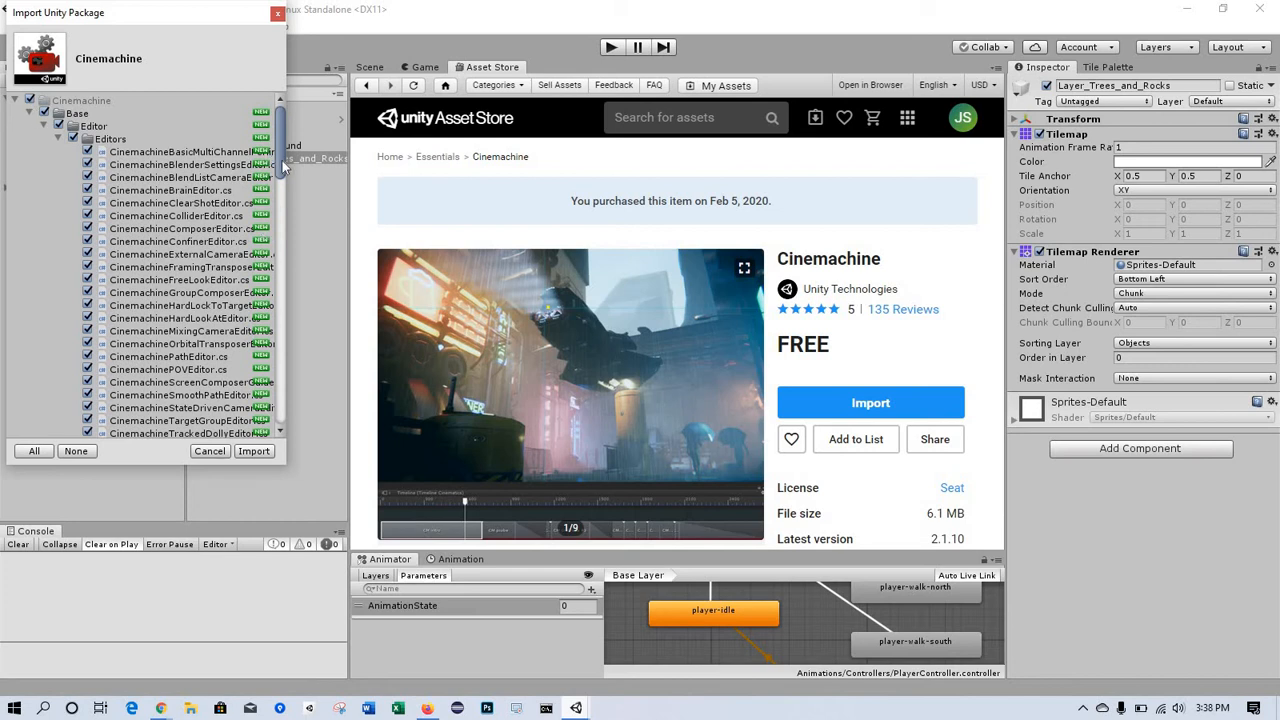
left_click_drag(283, 167, 283, 451)
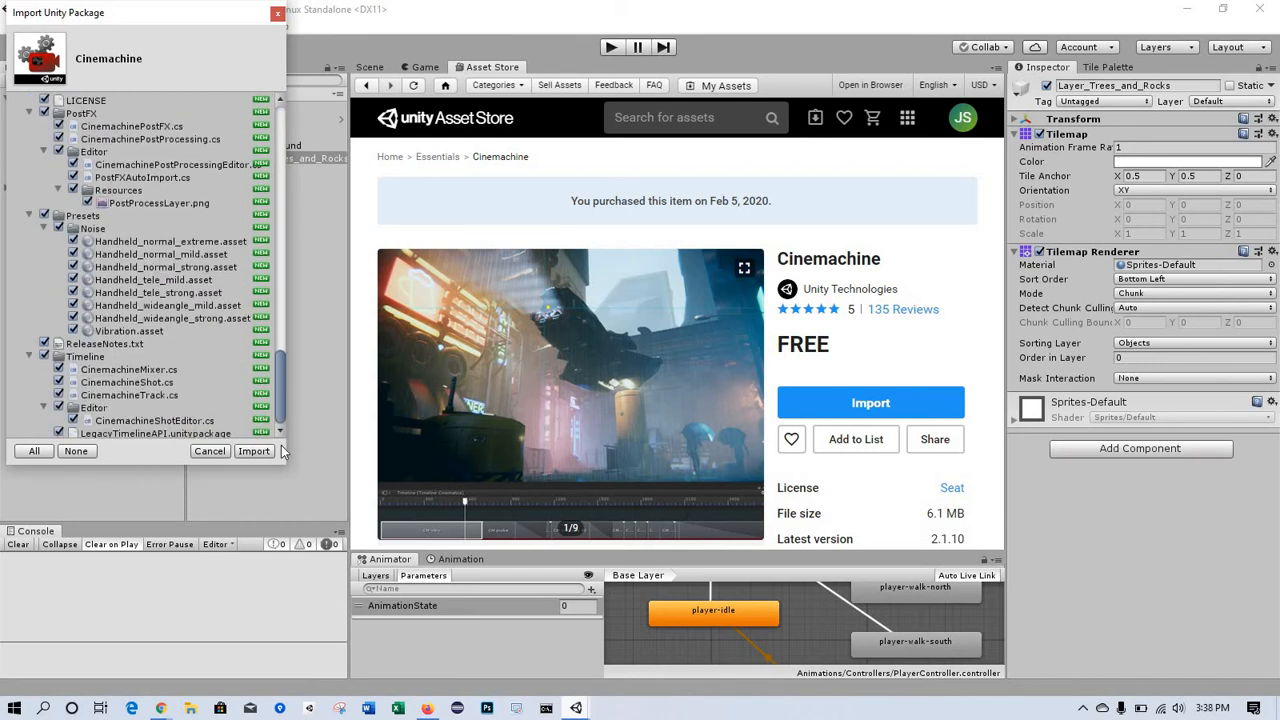
left_click(44, 343)
left_click(254, 451)
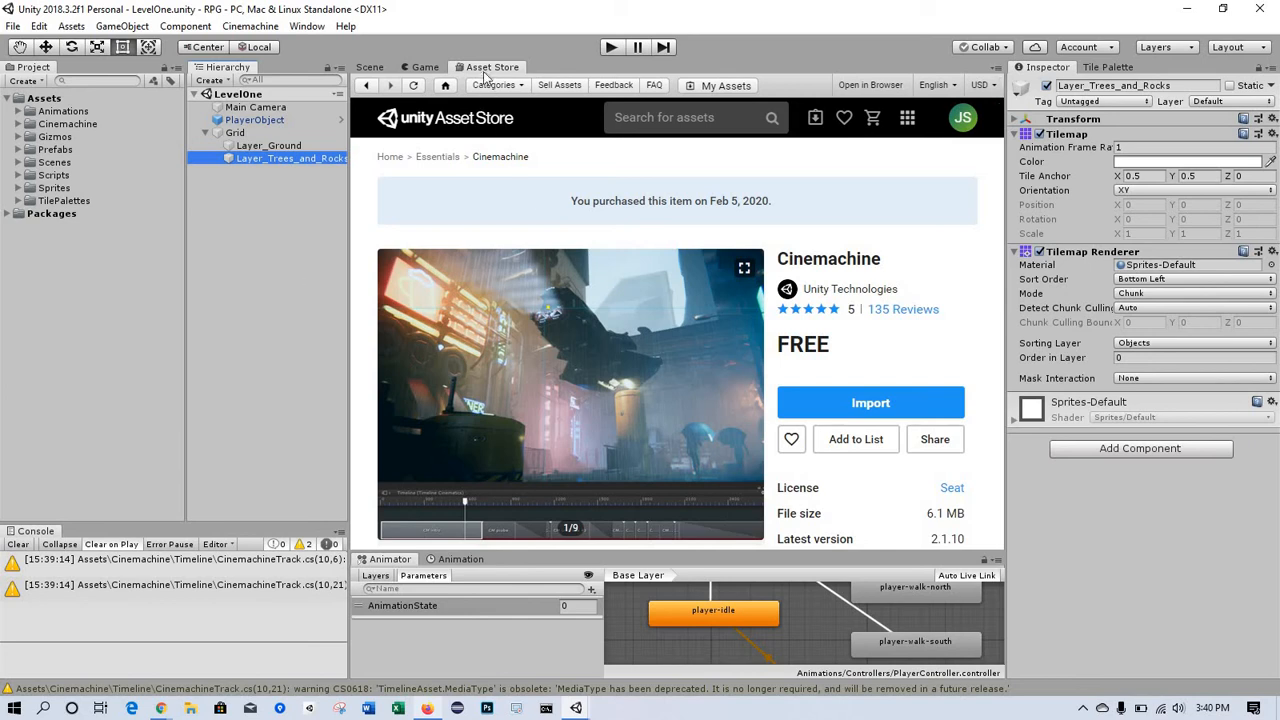
Return to the Scene view and create a Cinemachine 2D camera in the LevelOne scene.
left_click(432, 63)
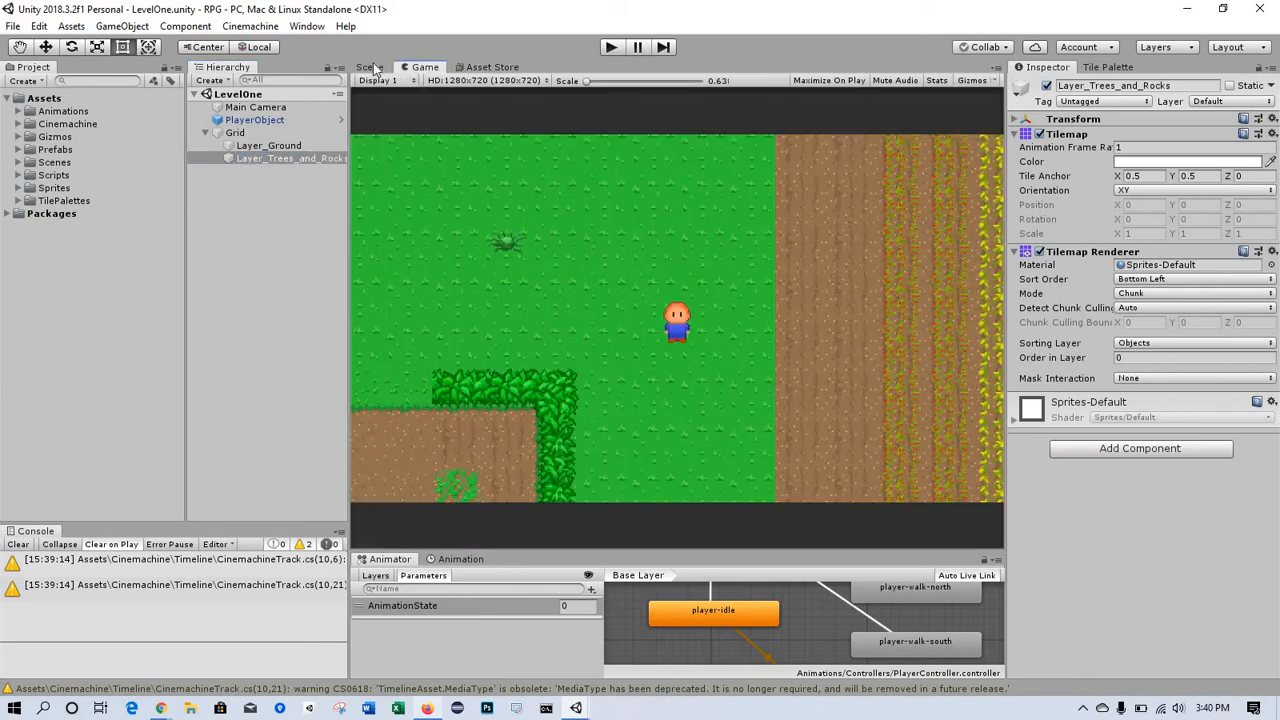
left_click(368, 67)
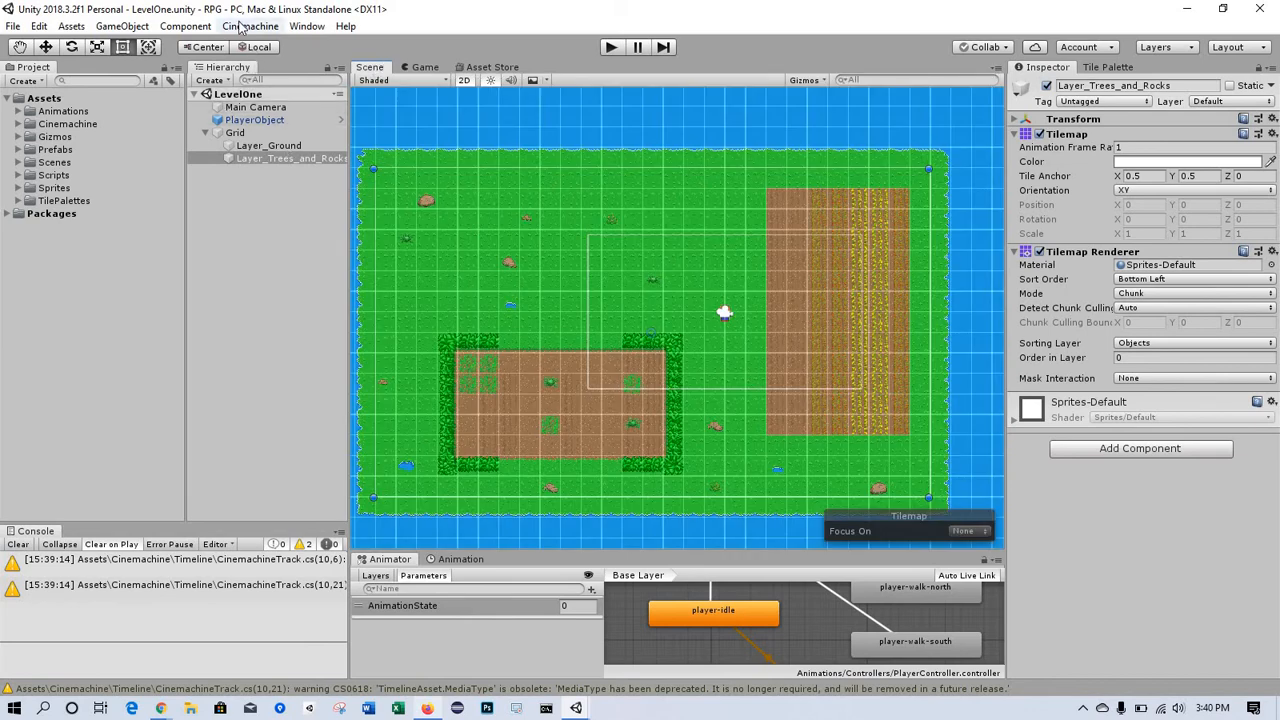
left_click(238, 94)
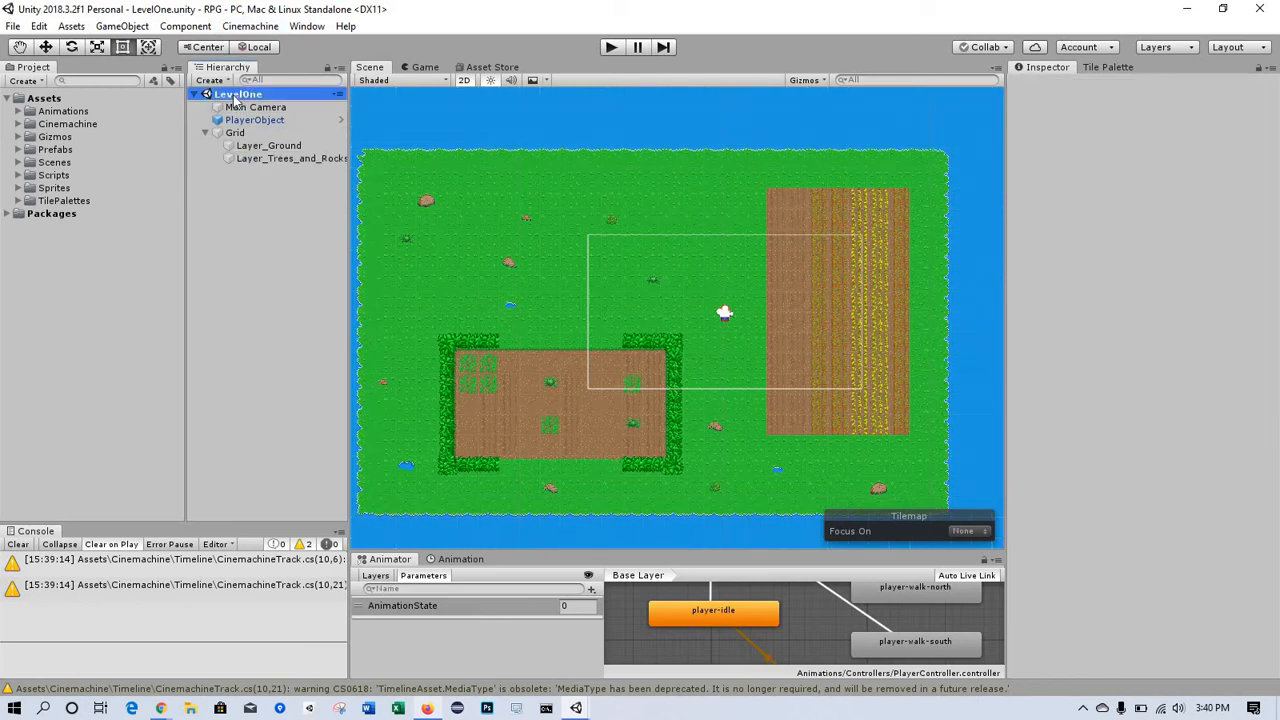
left_click(250, 27)
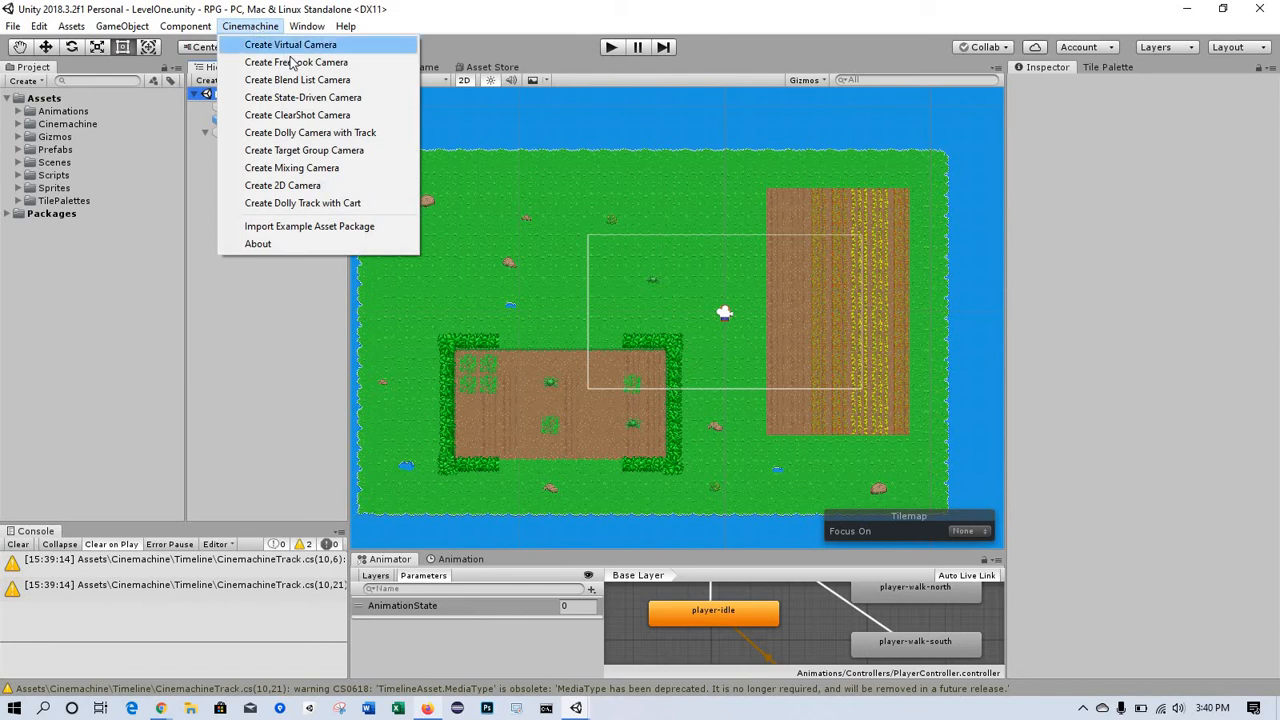
left_click(297, 190)
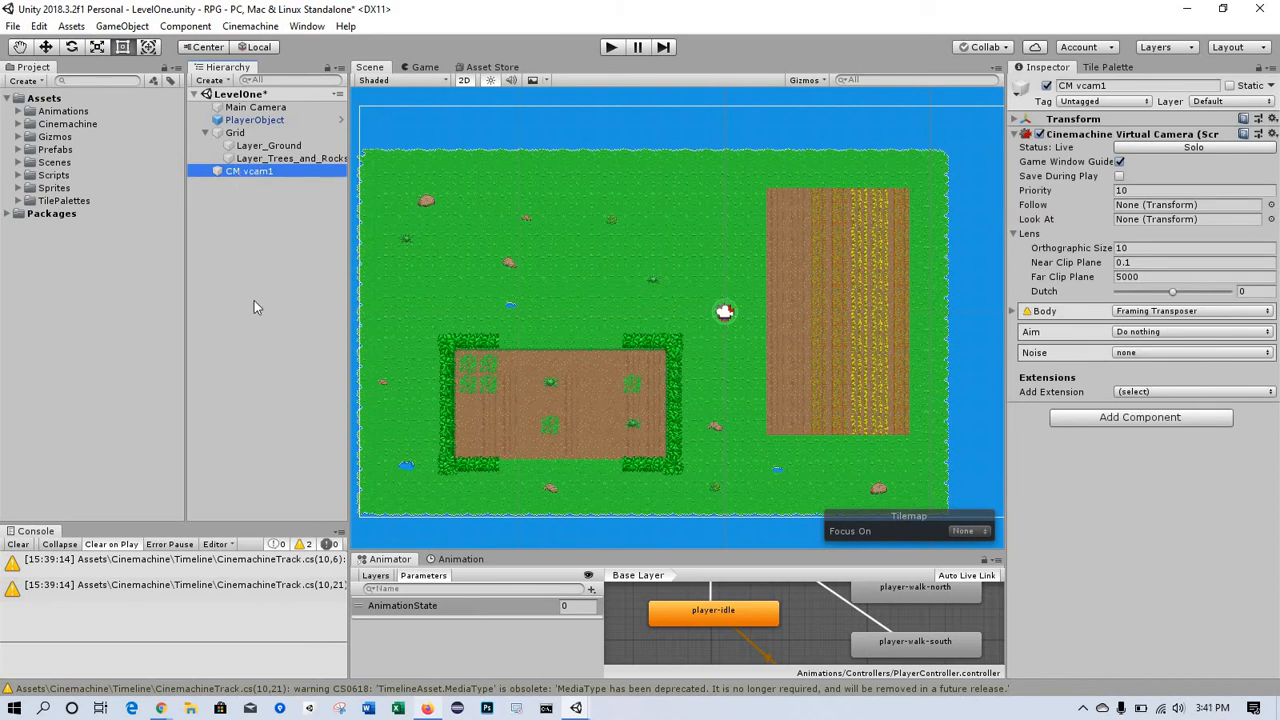
Check the Main Camera's components, including its Cinemachine Brain, and save the LevelOne scene.
left_click(260, 176)
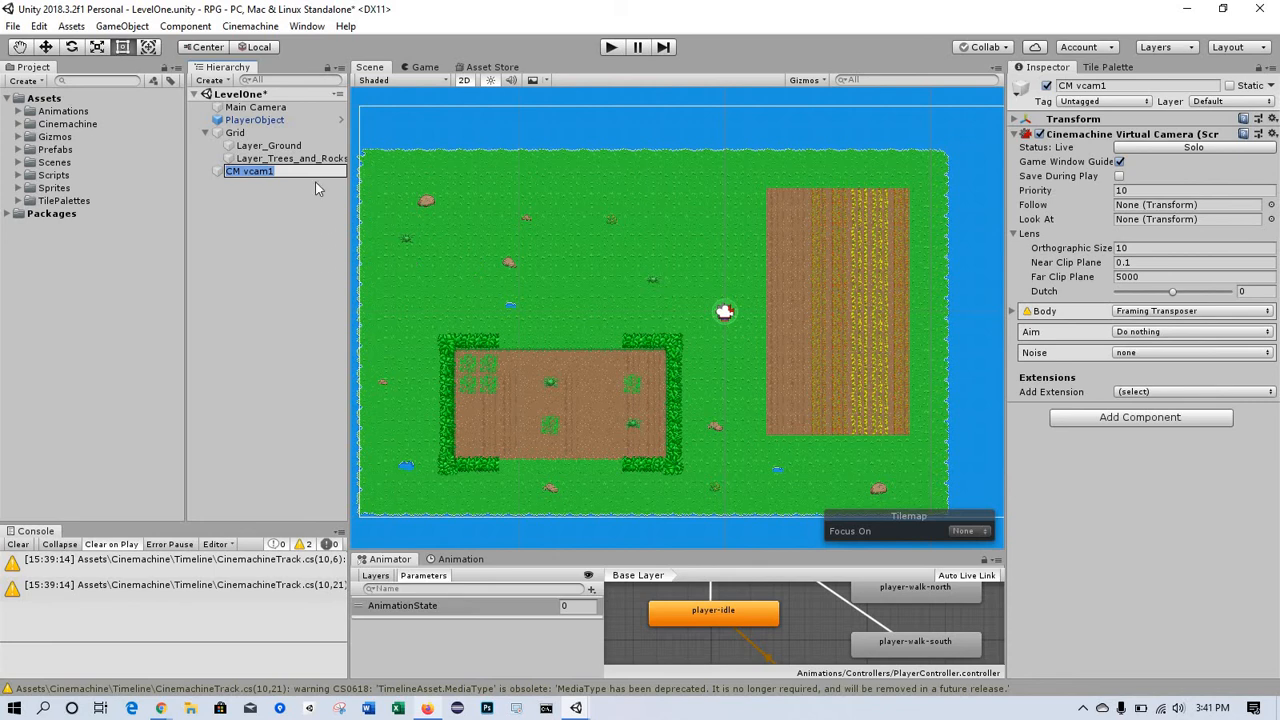
left_click(262, 108)
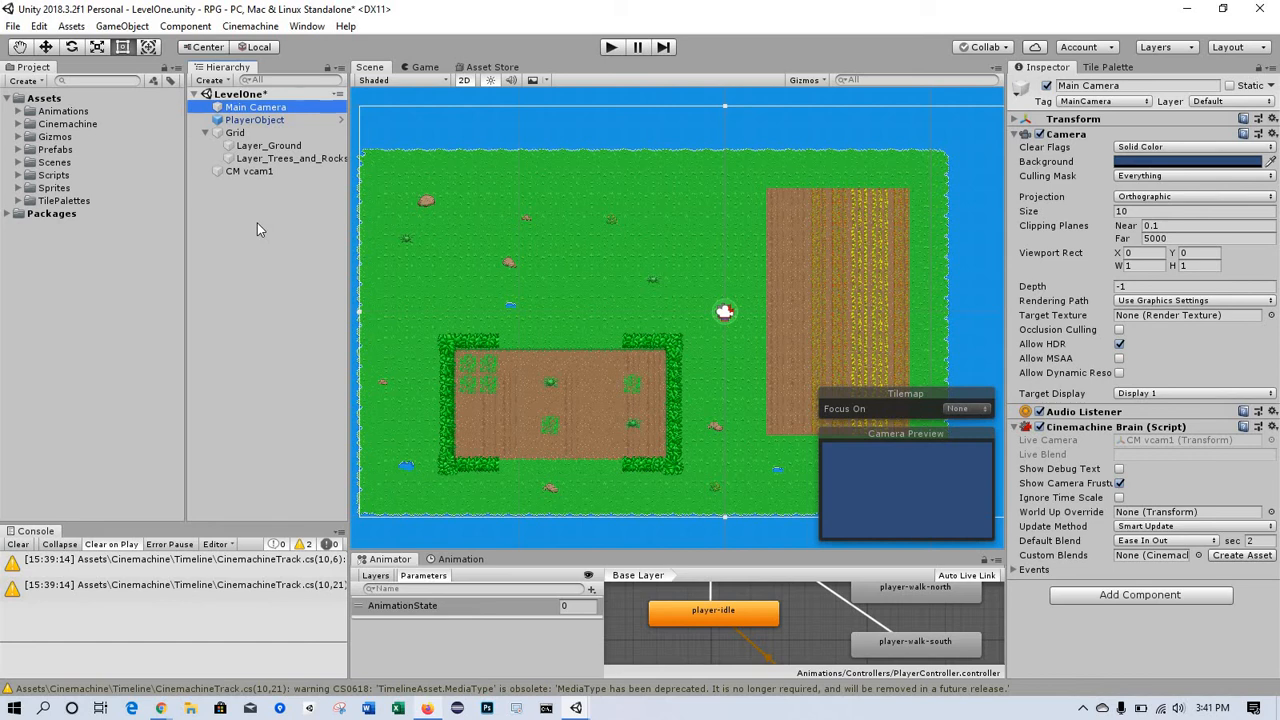
key("ctrl+s")
Assign PlayerObject as the Follow target of the CM vcam1 virtual camera.
left_click(248, 172)
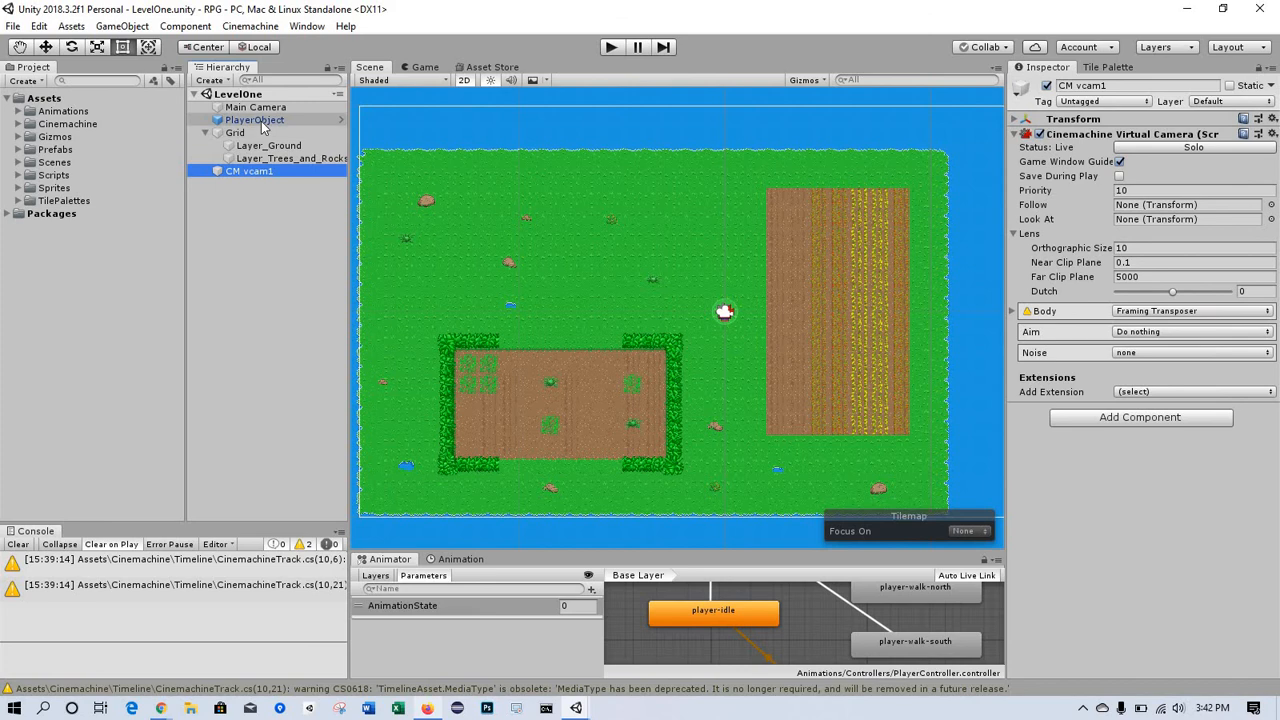
left_click_drag(254, 120, 1148, 209)
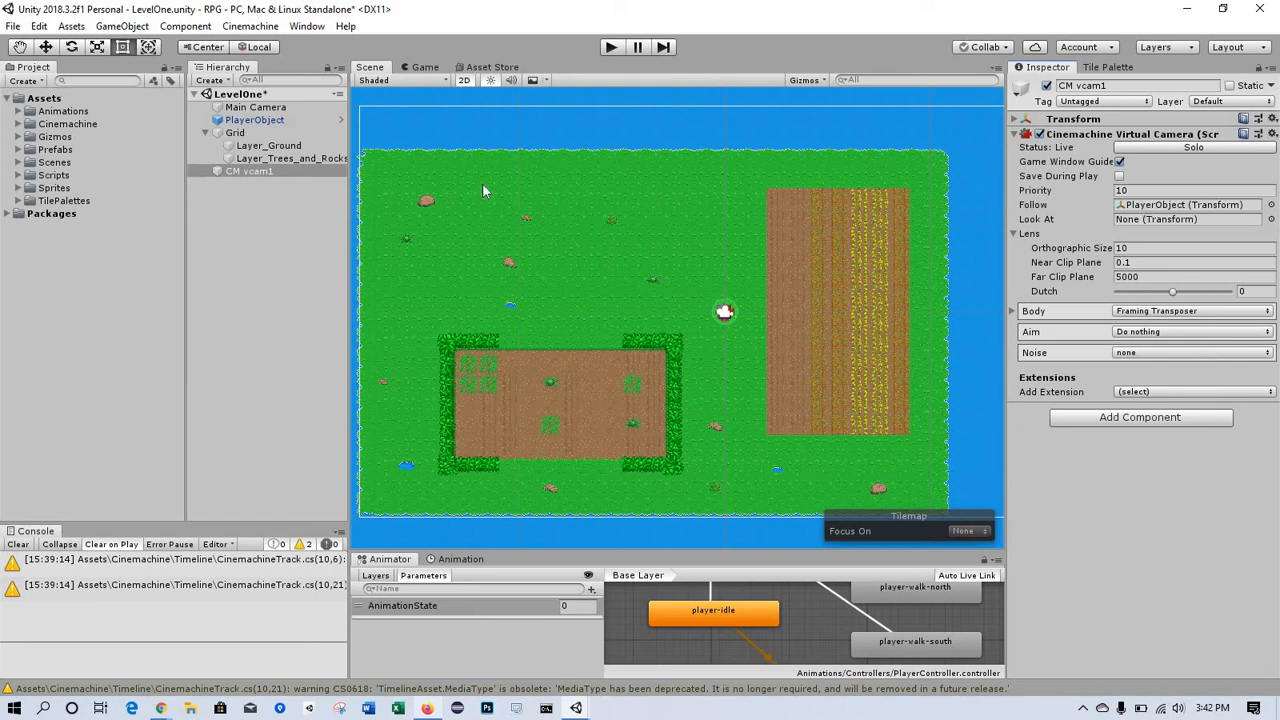
Play-test the level, walking the character through the hedged plot and up to the crop field to check how the camera follows.
left_click(610, 47)
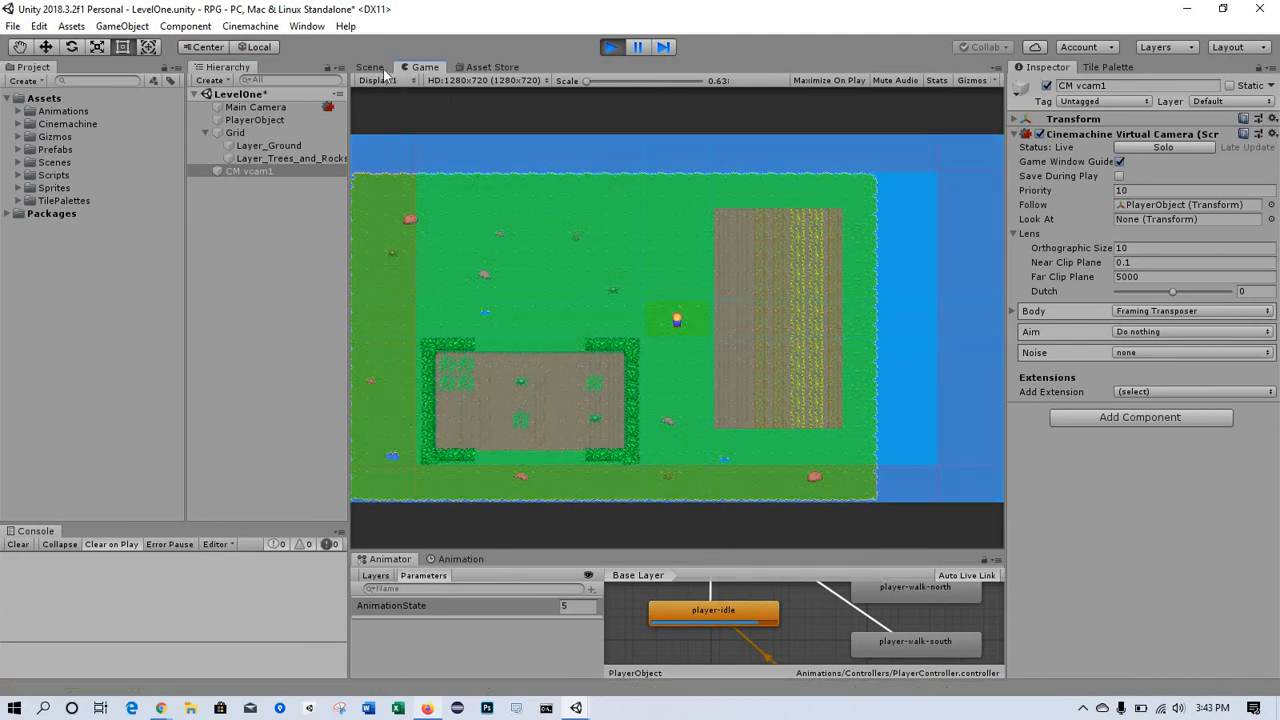
key("Left")
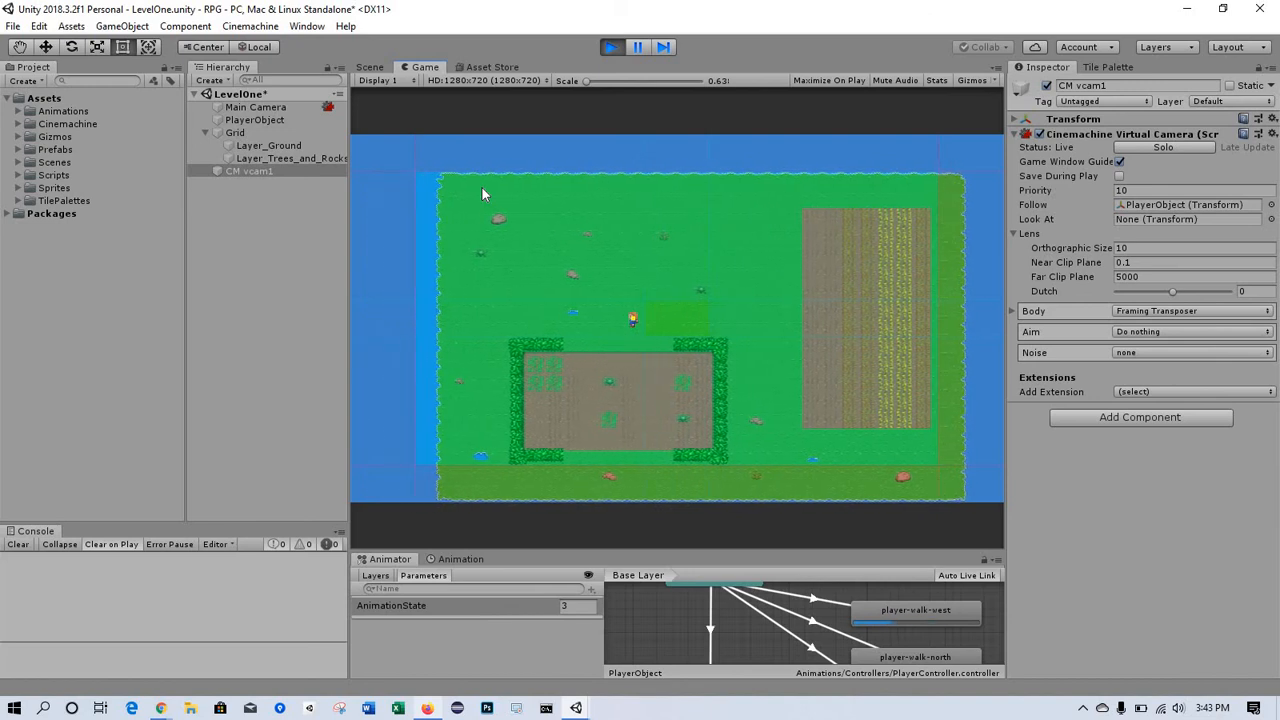
key("Down")
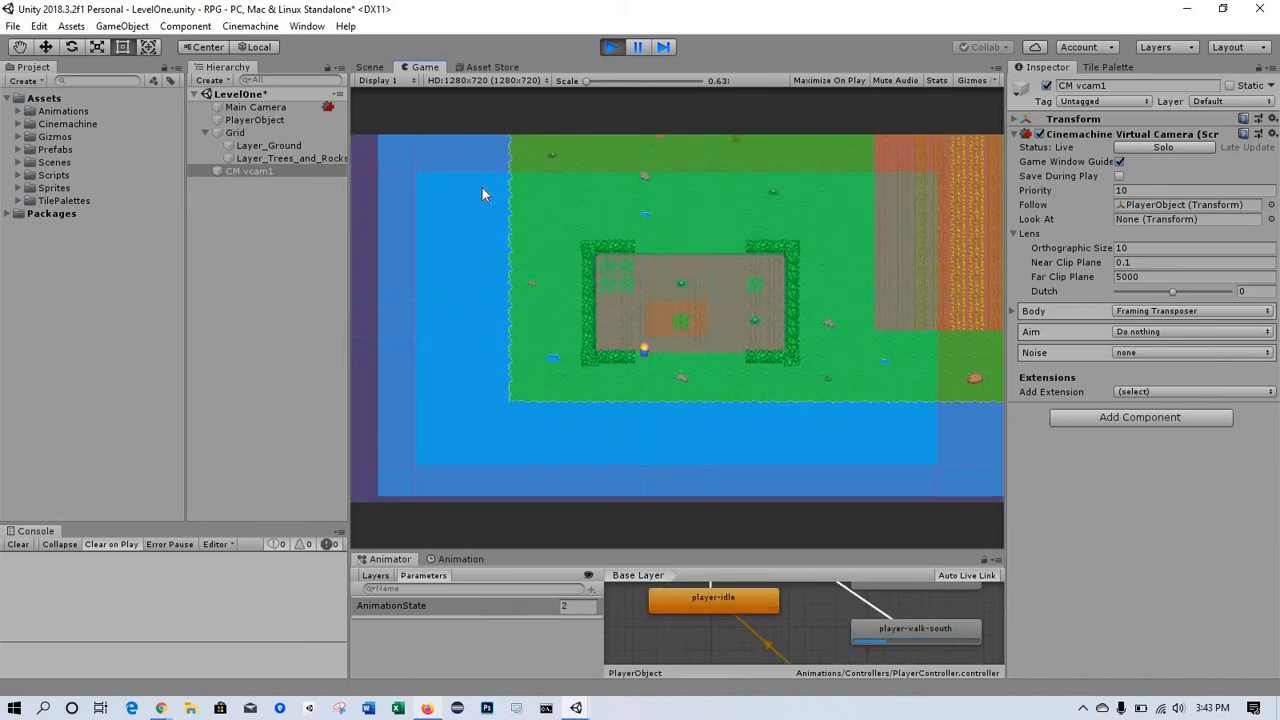
key("Right")
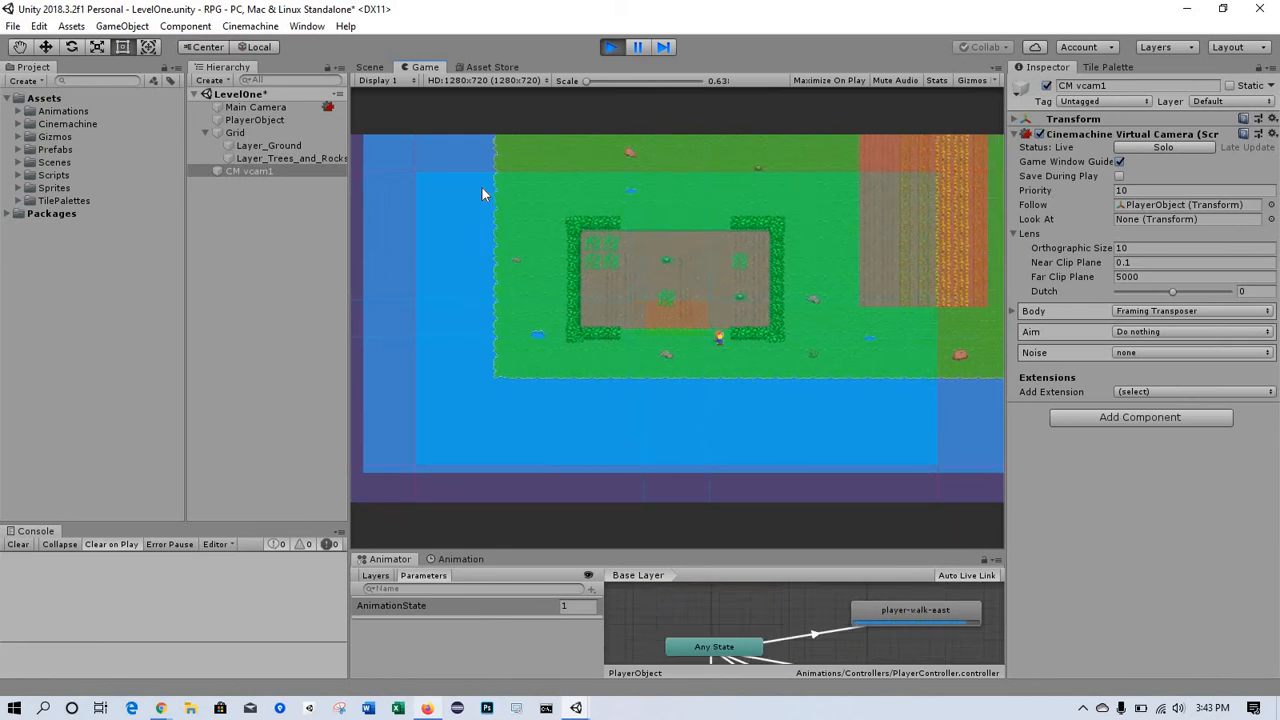
key("Up")
key("Up")
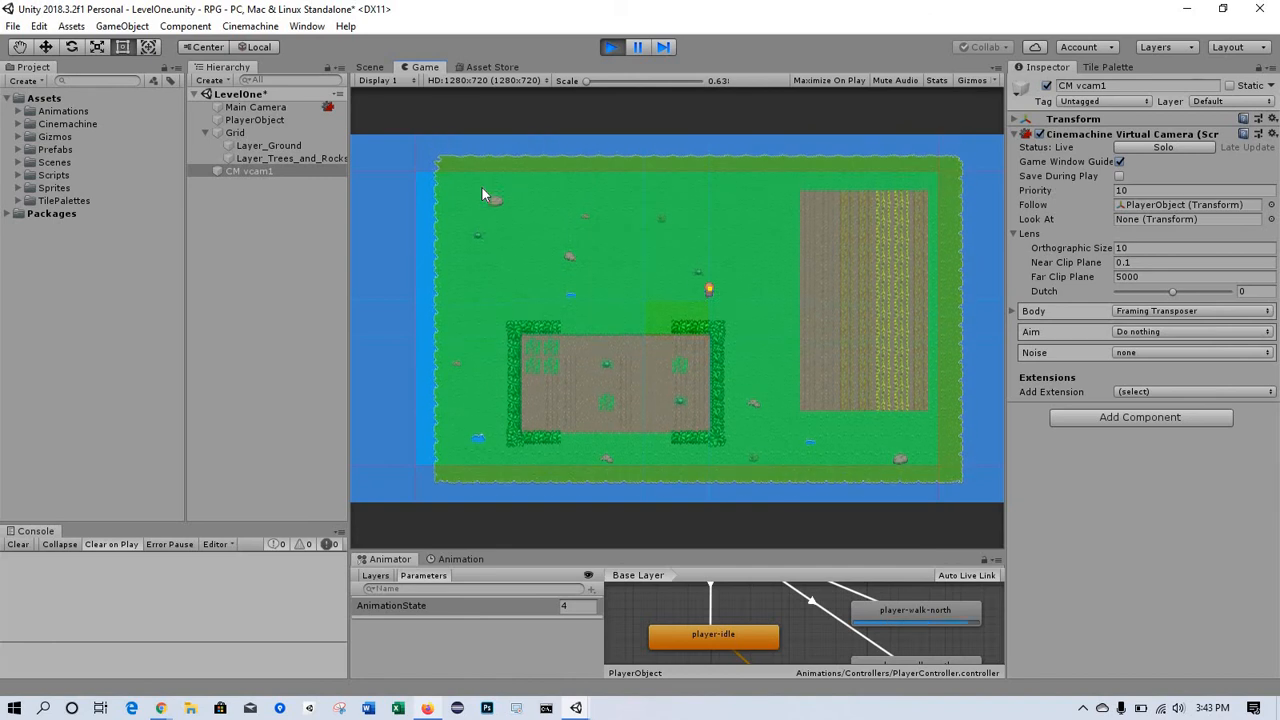
key("Right")
key("Right")
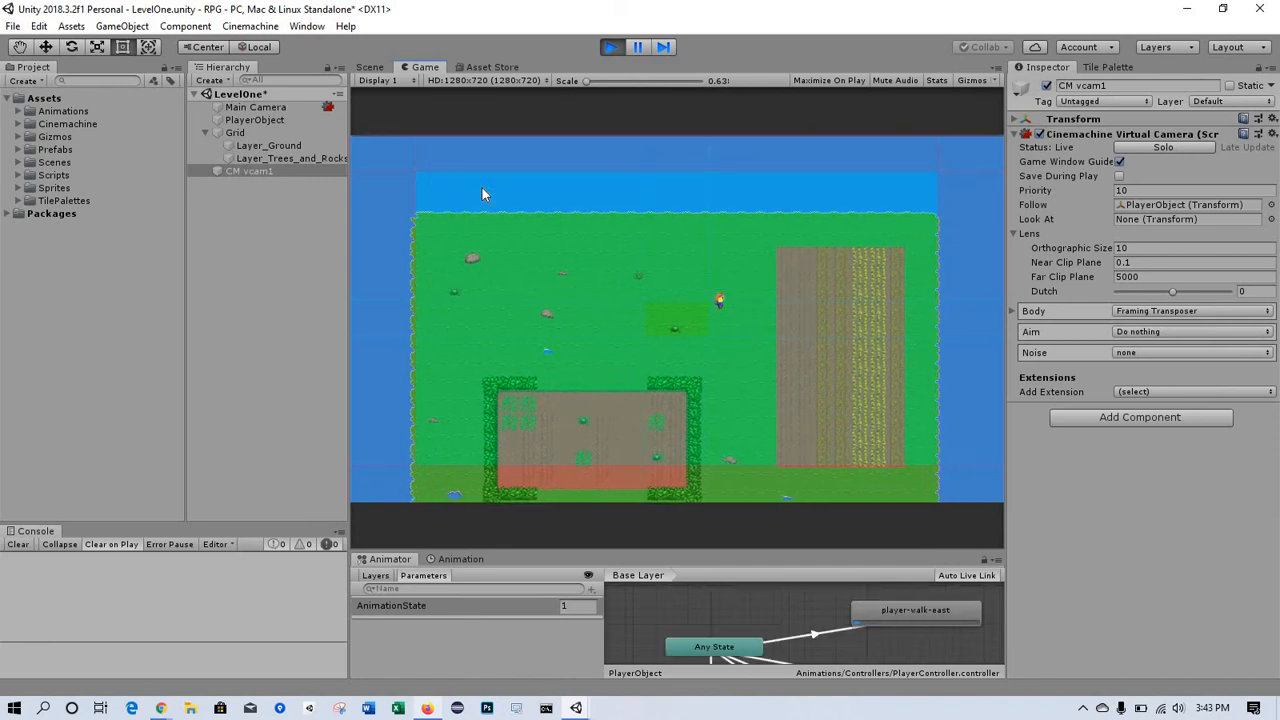
key("Up")
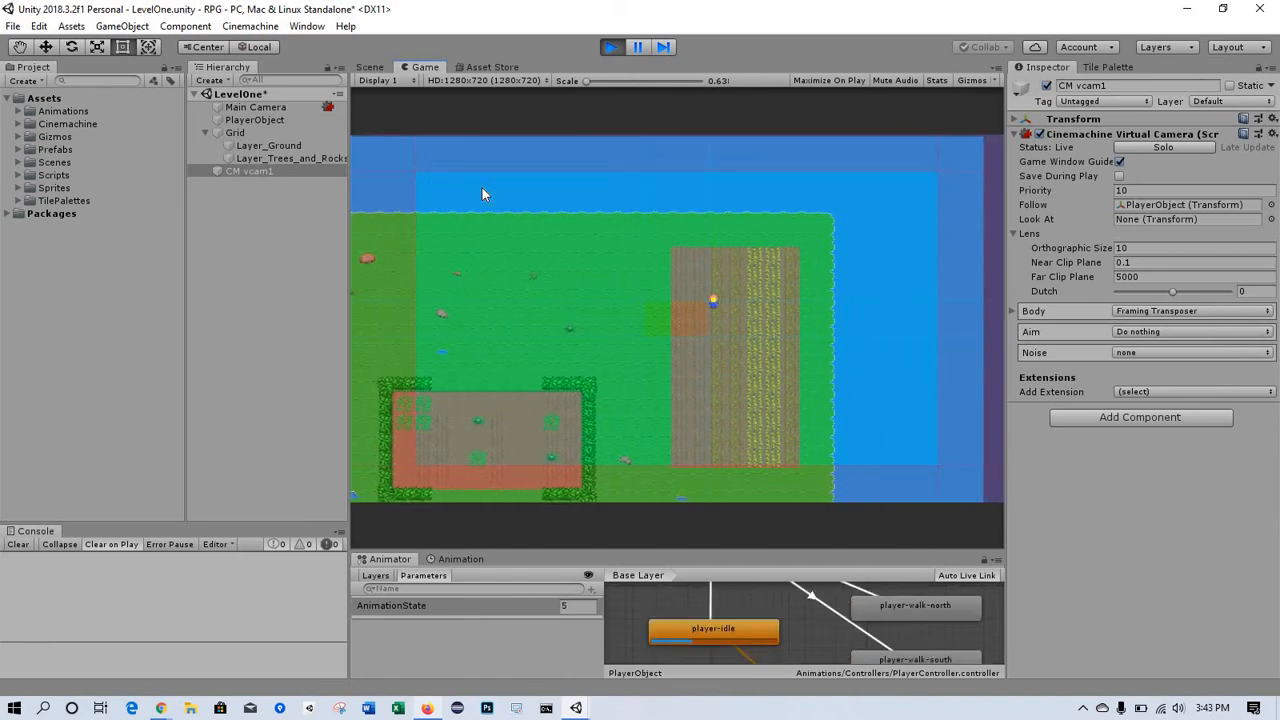
key("Left")
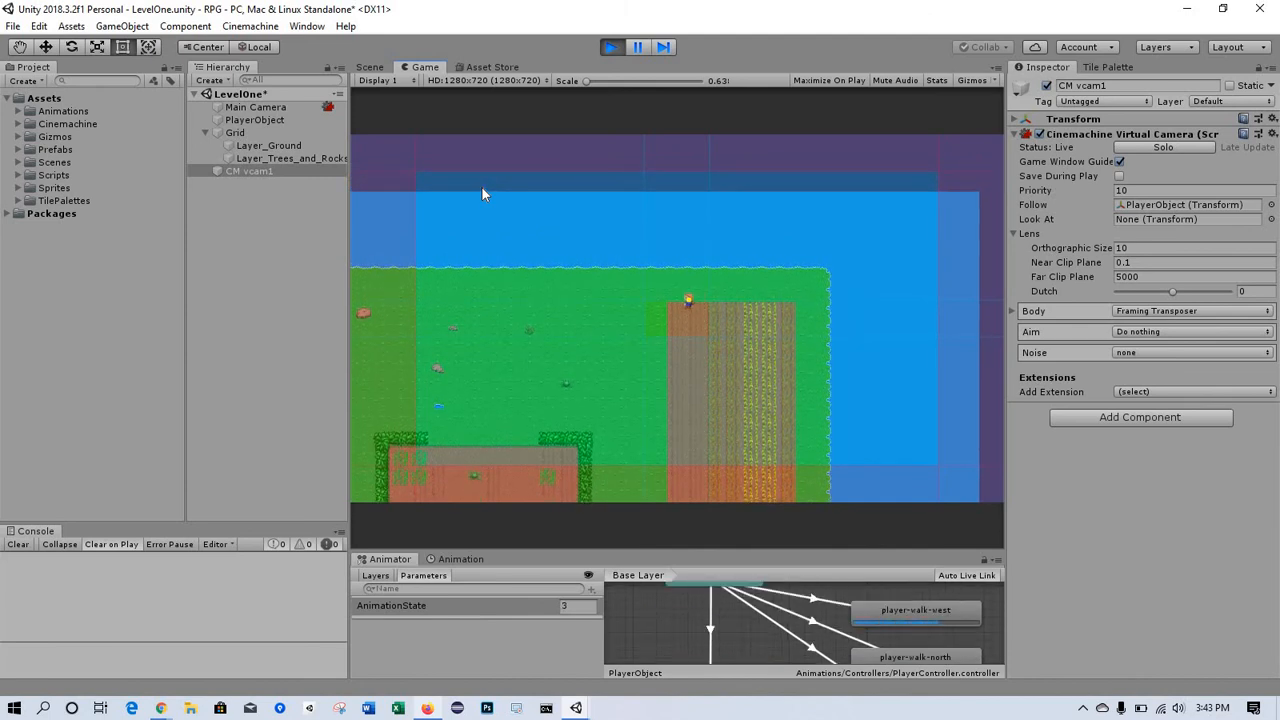